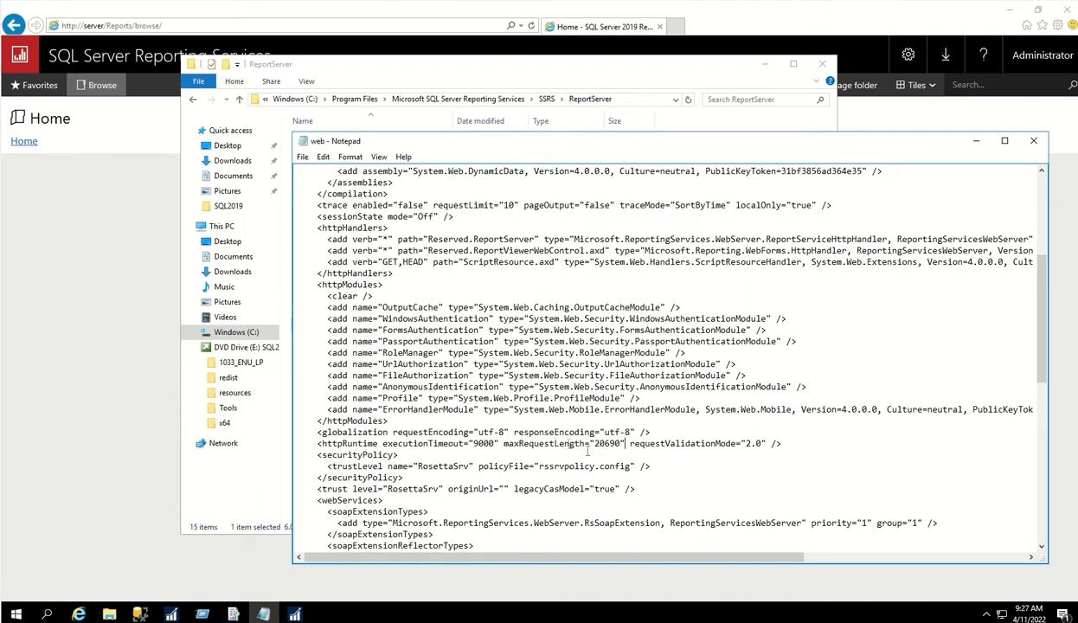
Save the changes to web.config and close both the file and the ReportServer folder window
{"action": "left_click_drag", "start_coordinate": [503, 443], "coordinate": [627, 442]}
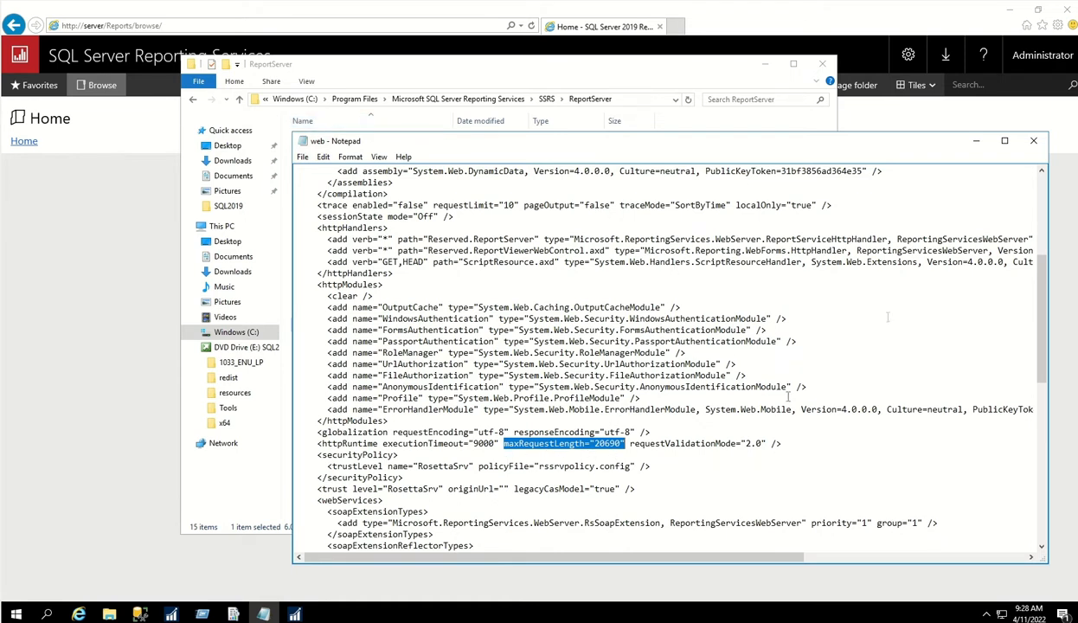
{"action": "left_click", "coordinate": [1035, 144]}
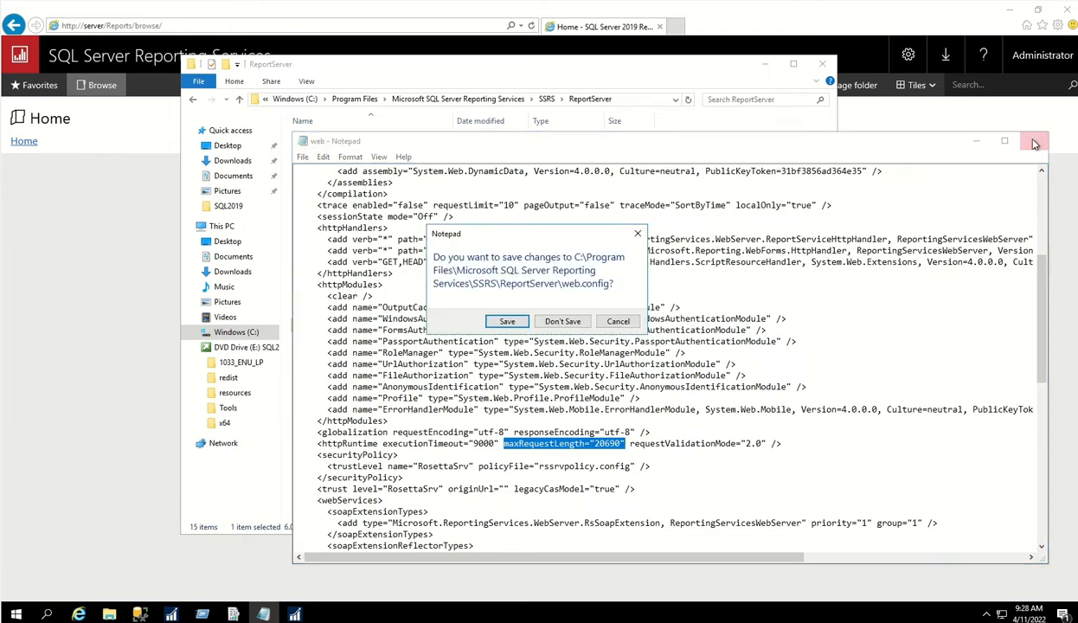
{"action": "left_click", "coordinate": [508, 321]}
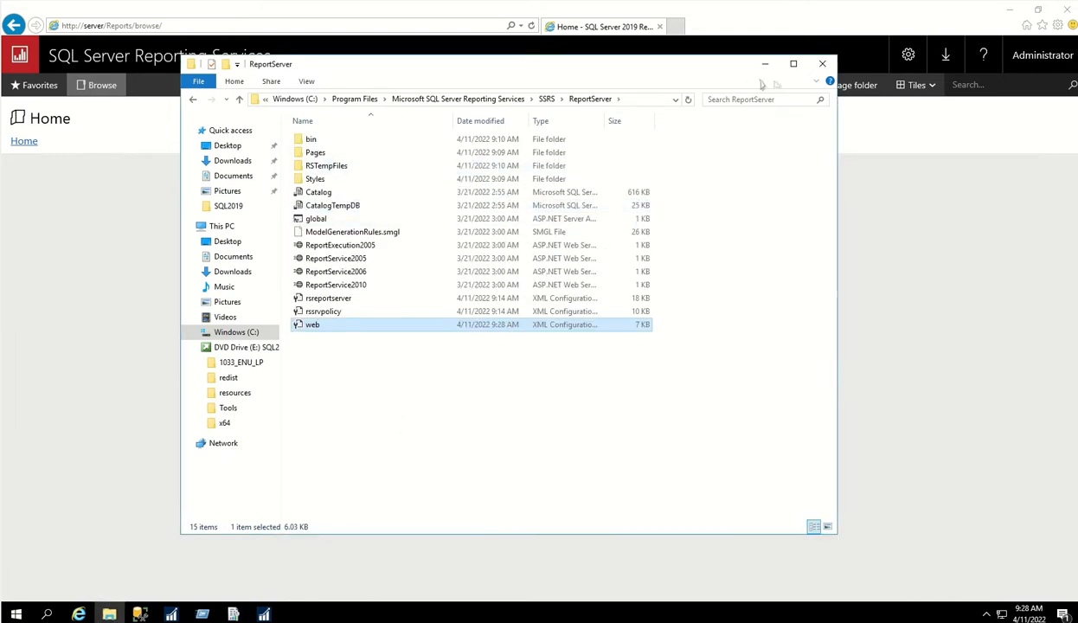
{"action": "left_click", "coordinate": [822, 64]}
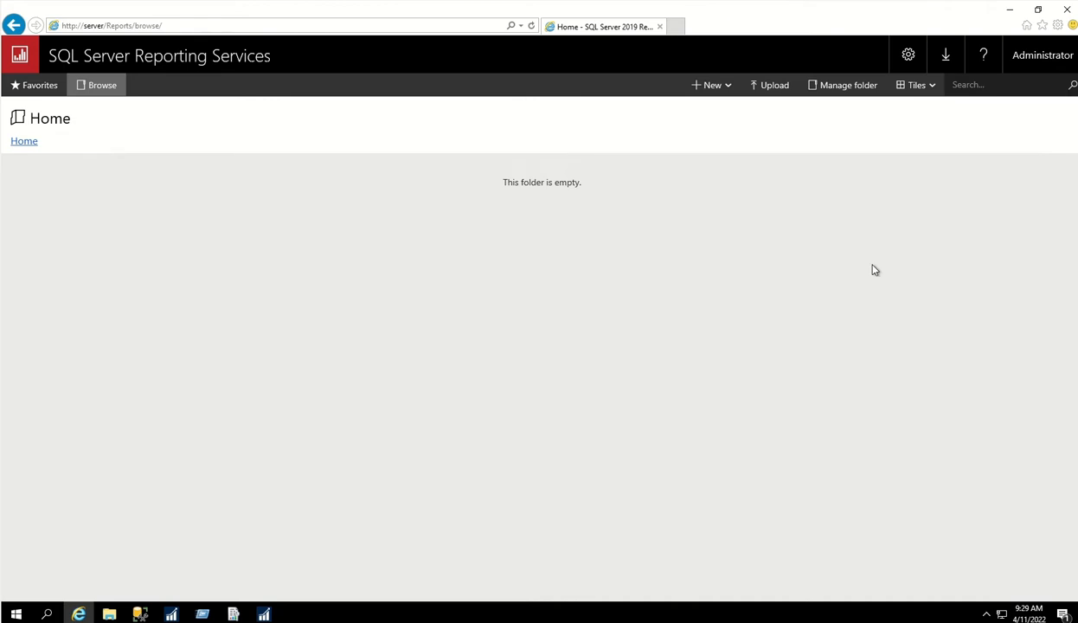
In the site security settings, assign the System Administrator role to Contoso\administrator
{"action": "left_click", "coordinate": [909, 57]}
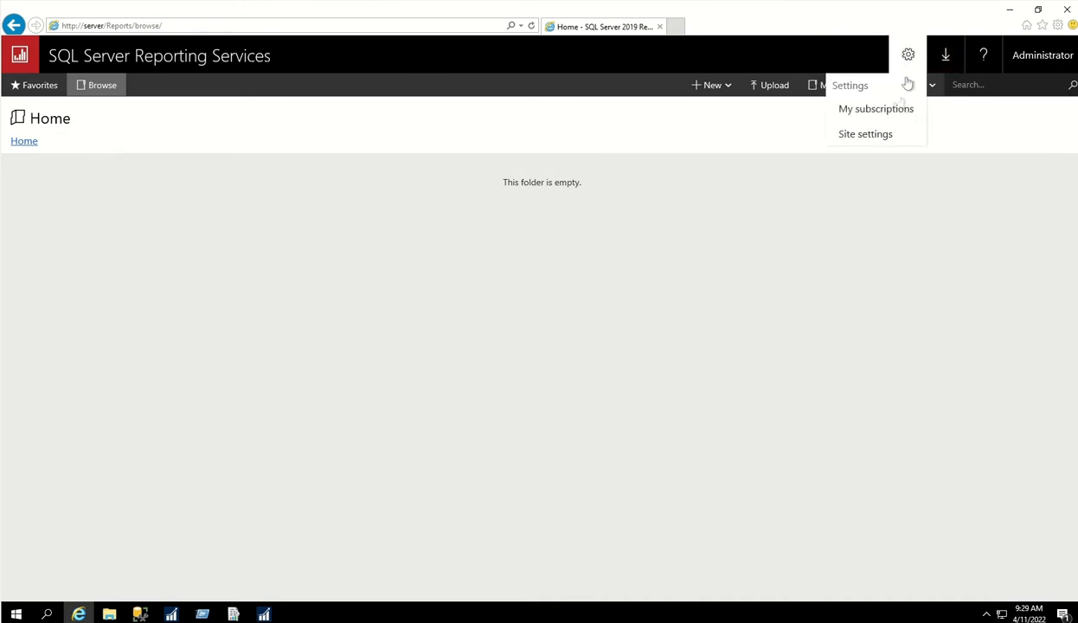
{"action": "left_click", "coordinate": [866, 136]}
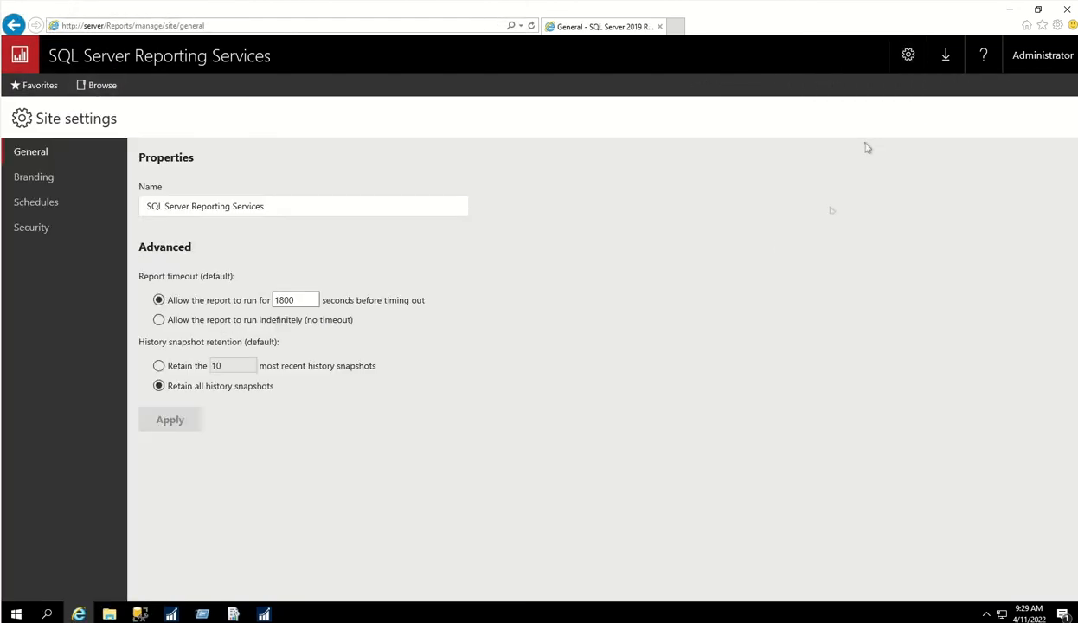
{"action": "left_click", "coordinate": [34, 230]}
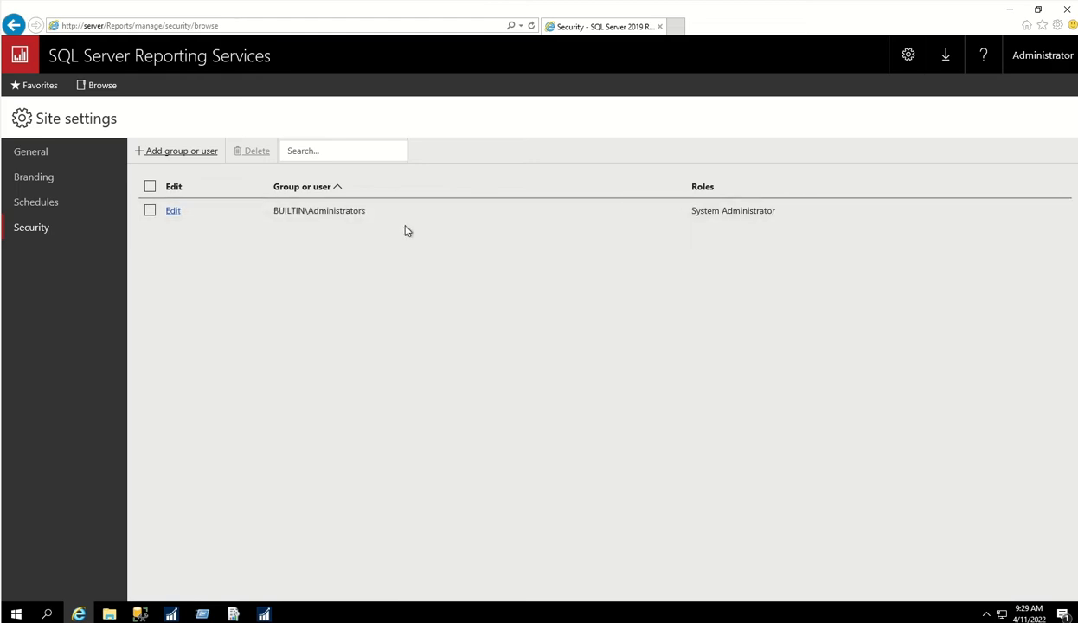
{"action": "left_click", "coordinate": [192, 152]}
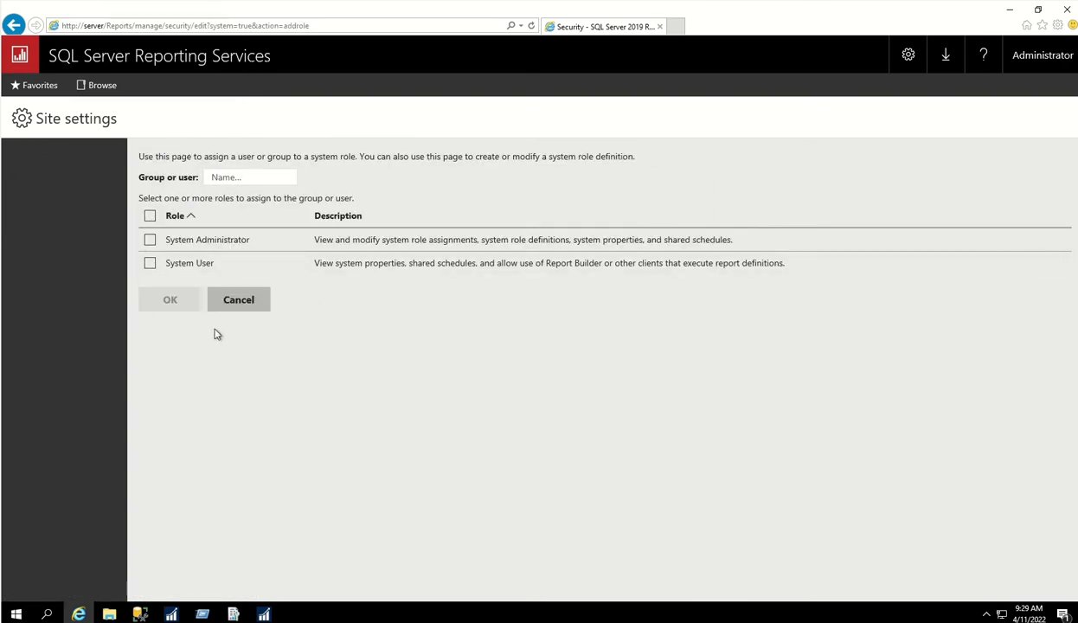
{"action": "left_click", "coordinate": [151, 240]}
{"action": "left_click", "coordinate": [227, 178]}
{"action": "type", "text": "Contoso\\"}
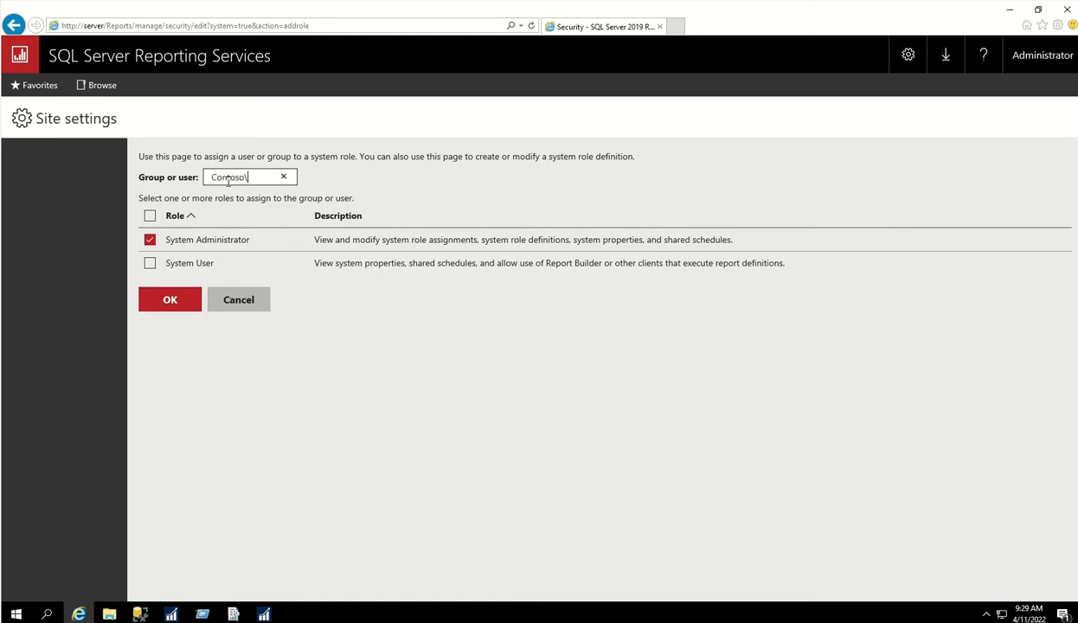
{"action": "type", "text": "administrator"}
{"action": "left_click", "coordinate": [177, 305]}
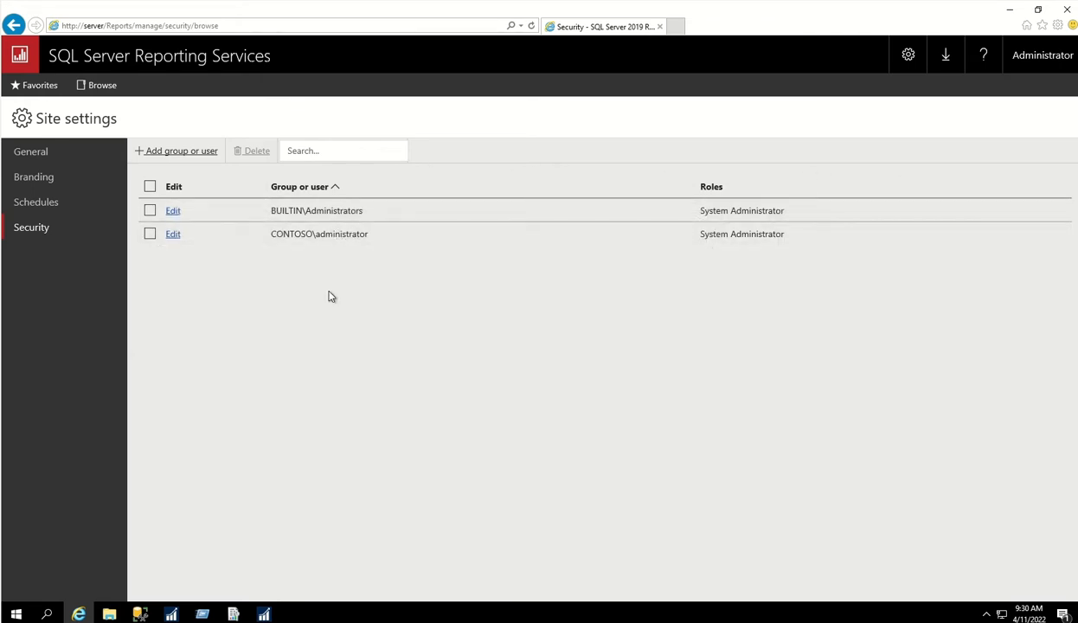
In the Home folder's security, add Contoso\administrator with all available roles, from Browser to Report Builder
{"action": "left_click", "coordinate": [152, 62]}
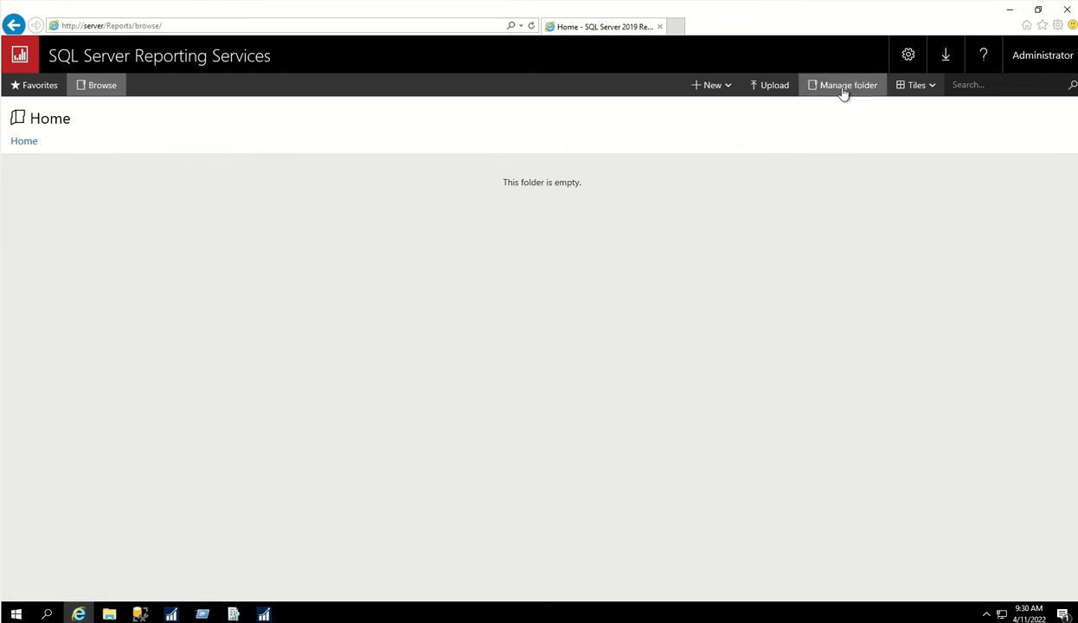
{"action": "left_click", "coordinate": [844, 90]}
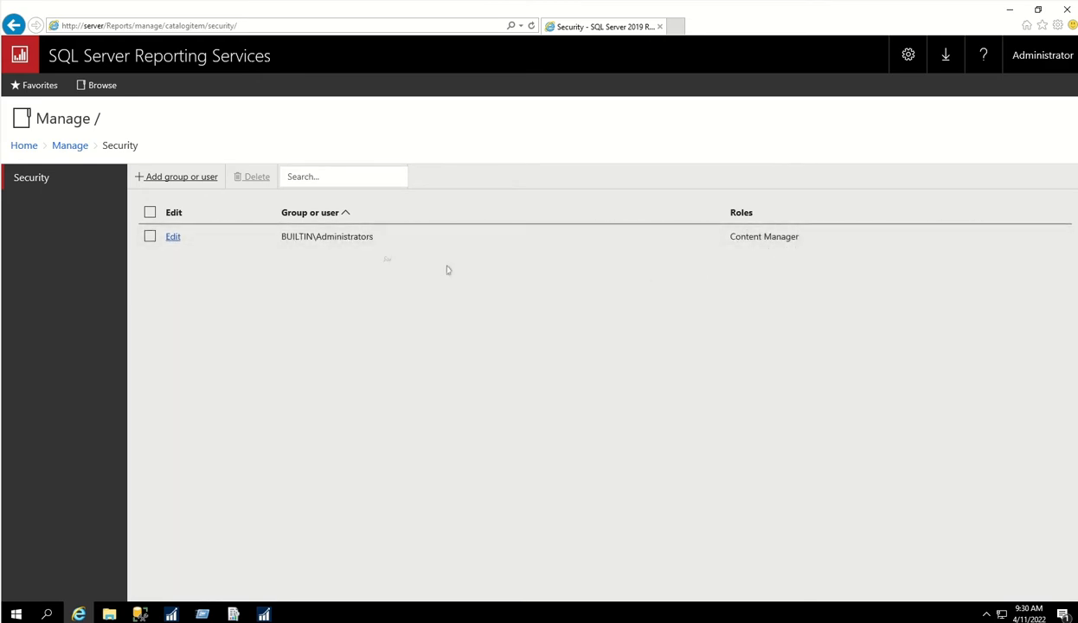
{"action": "left_click", "coordinate": [160, 178]}
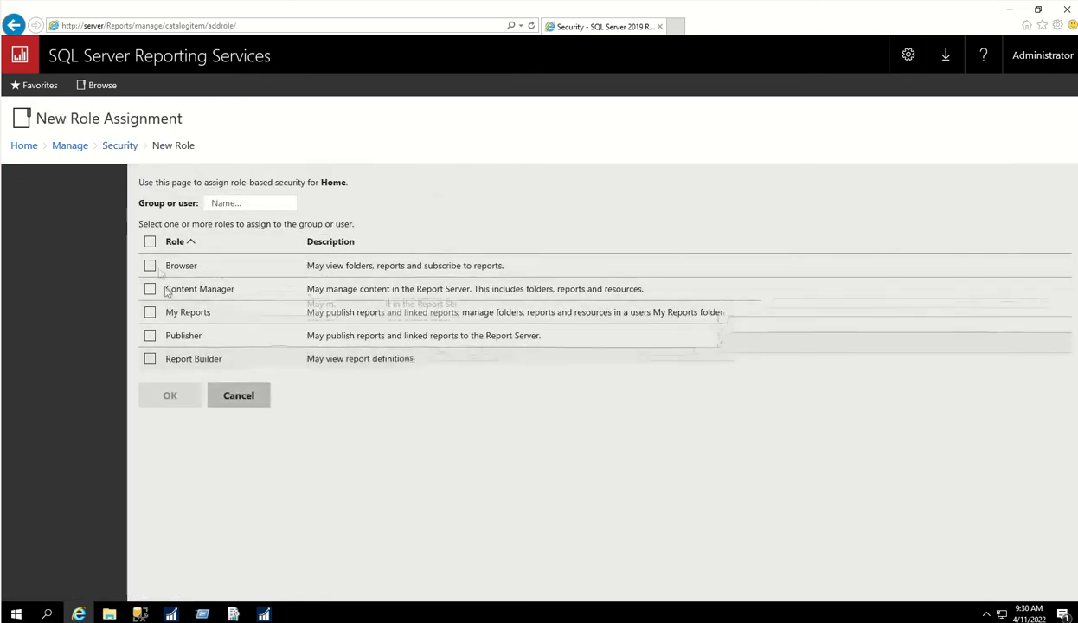
{"action": "left_click", "coordinate": [150, 242]}
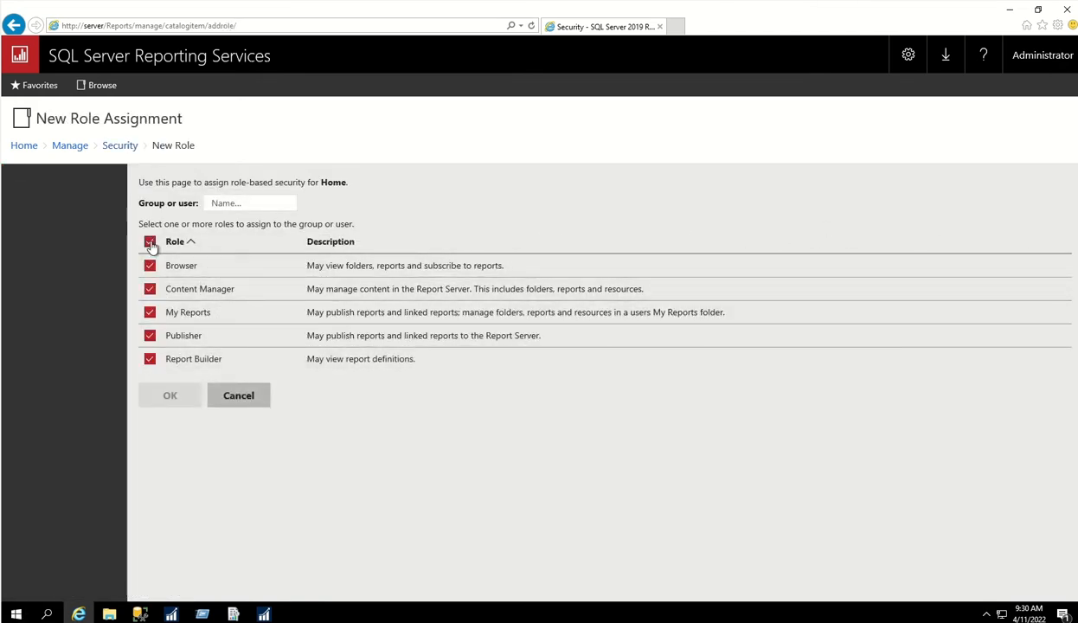
{"action": "left_click", "coordinate": [225, 204]}
{"action": "type", "text": "Contoso"}
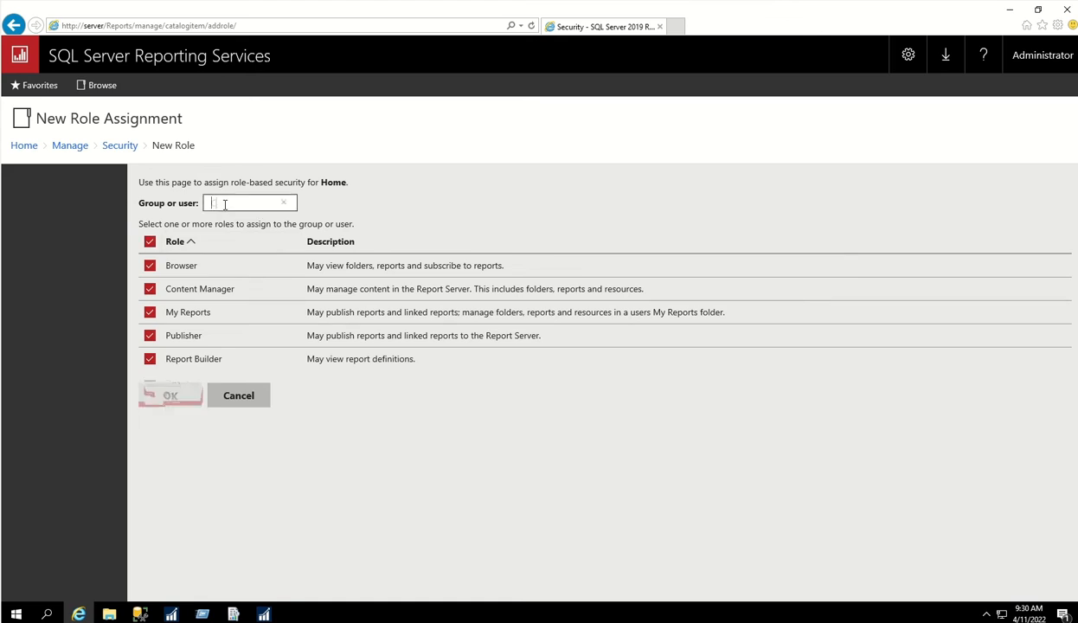
{"action": "type", "text": "\\adm"}
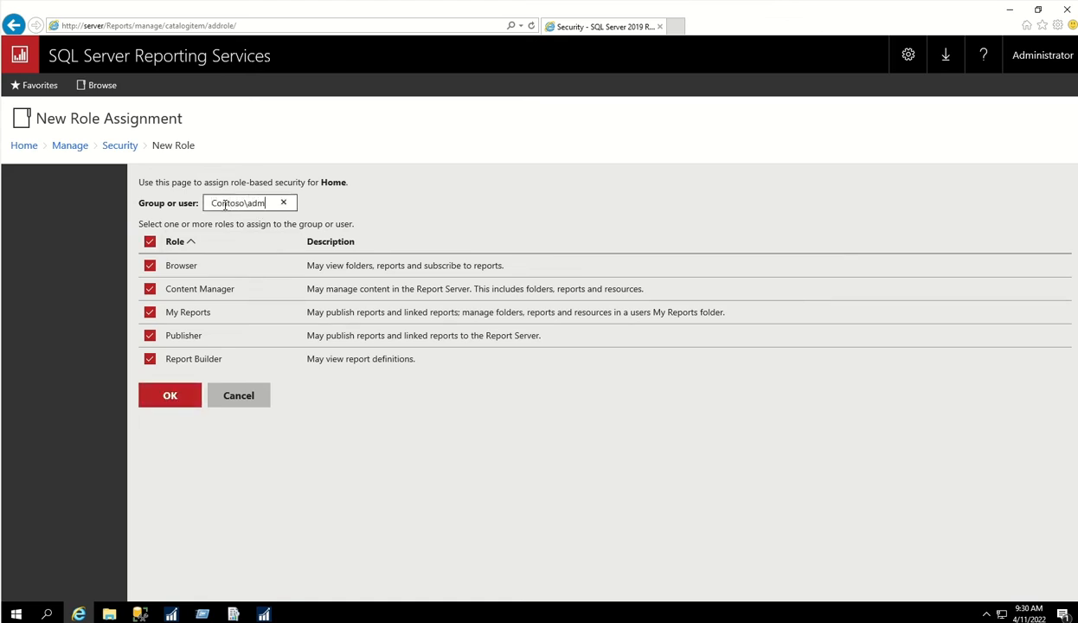
{"action": "type", "text": "inistrator"}
{"action": "left_click", "coordinate": [165, 400]}
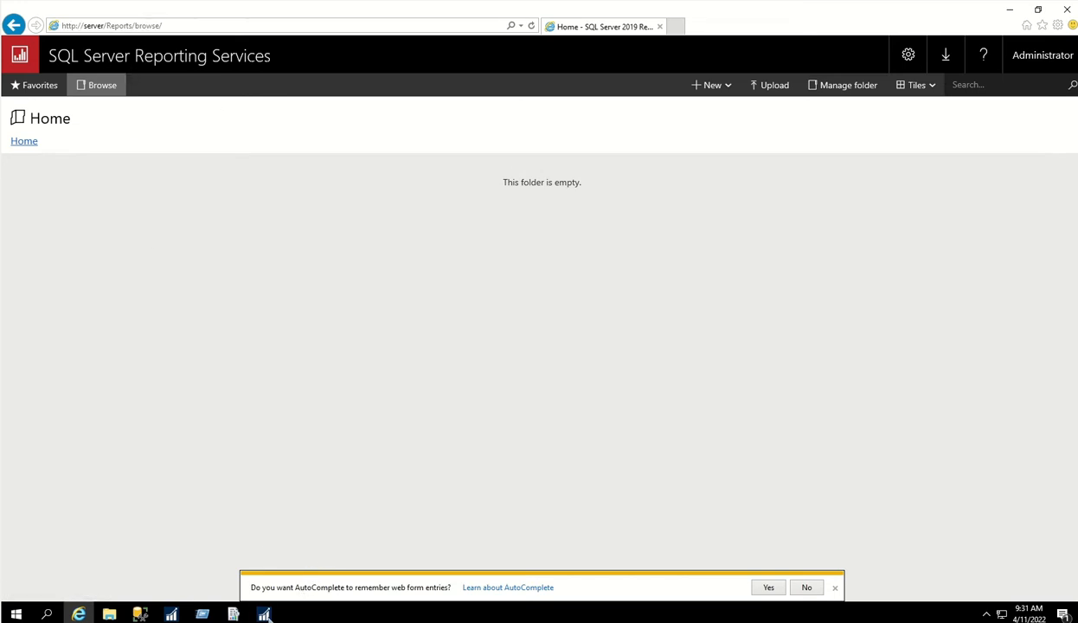
Switch to Microsoft Dynamics GP and set the Report Server Mode to Native in Reporting Tools Setup
{"action": "left_click", "coordinate": [264, 614]}
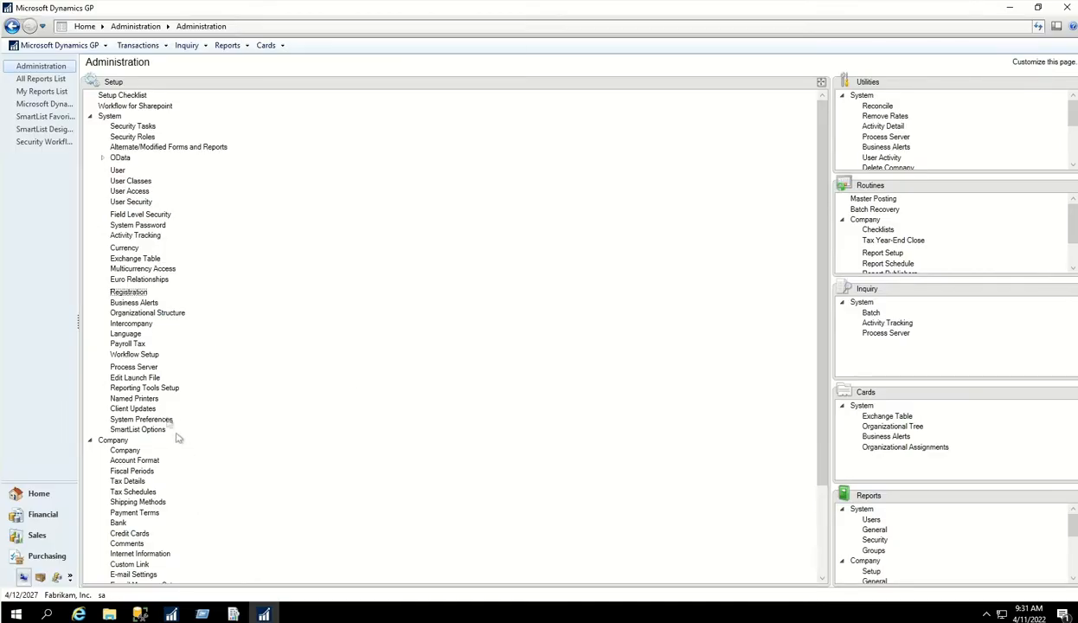
{"action": "left_click", "coordinate": [136, 390]}
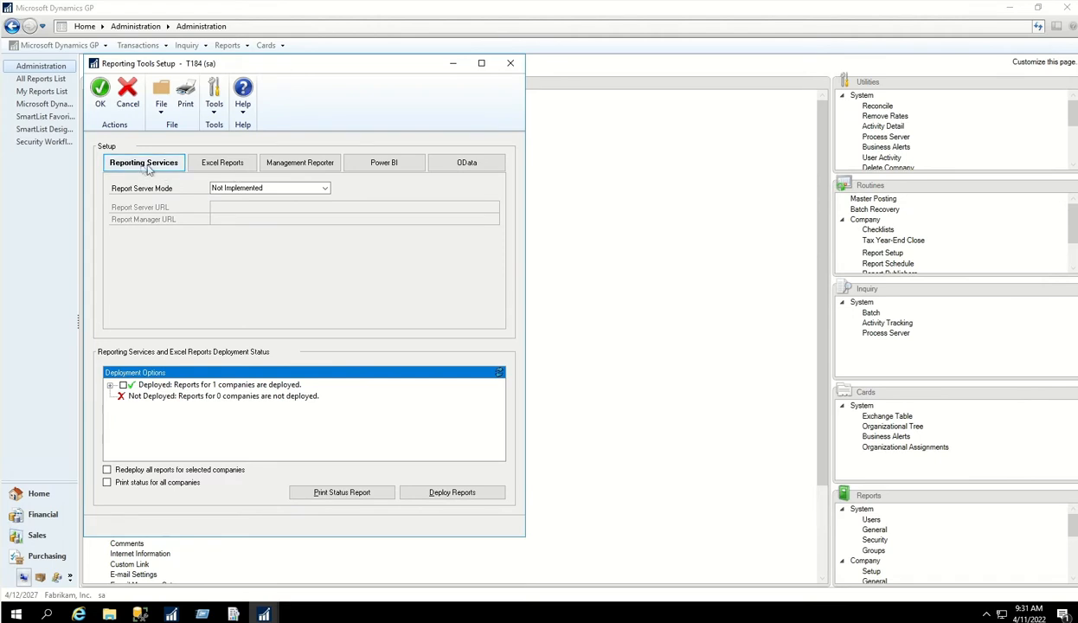
{"action": "left_click", "coordinate": [235, 189]}
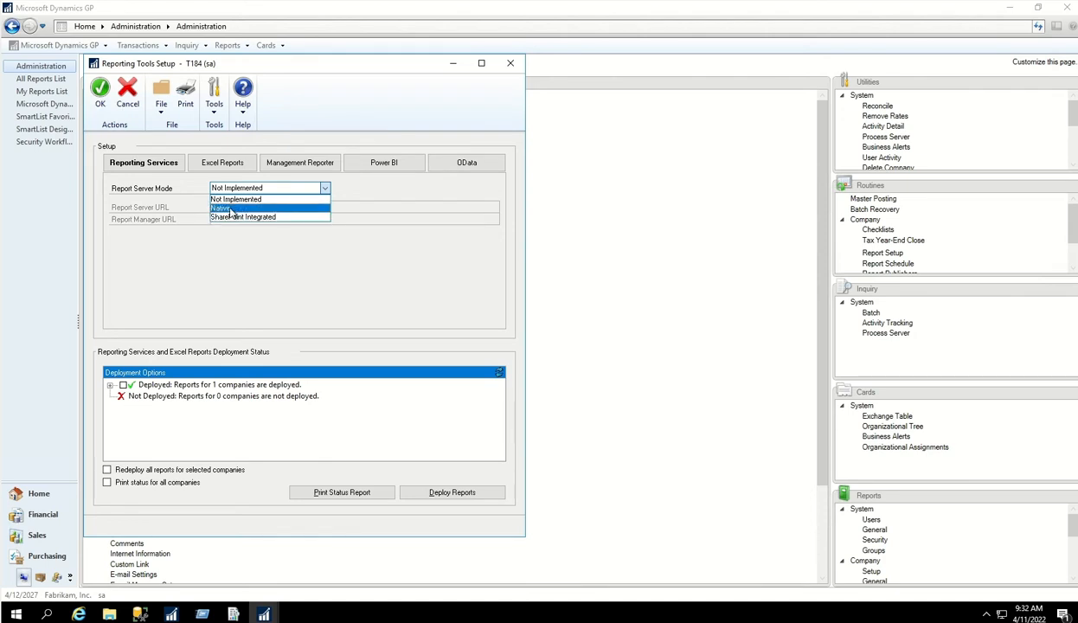
{"action": "left_click", "coordinate": [230, 210]}
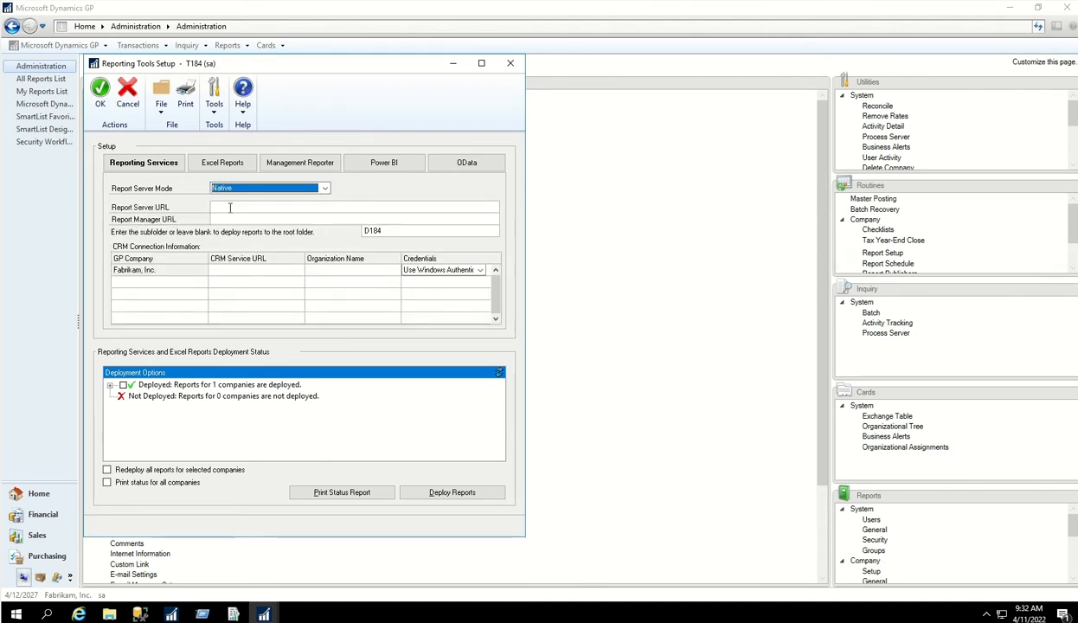
{"action": "left_click", "coordinate": [230, 207]}
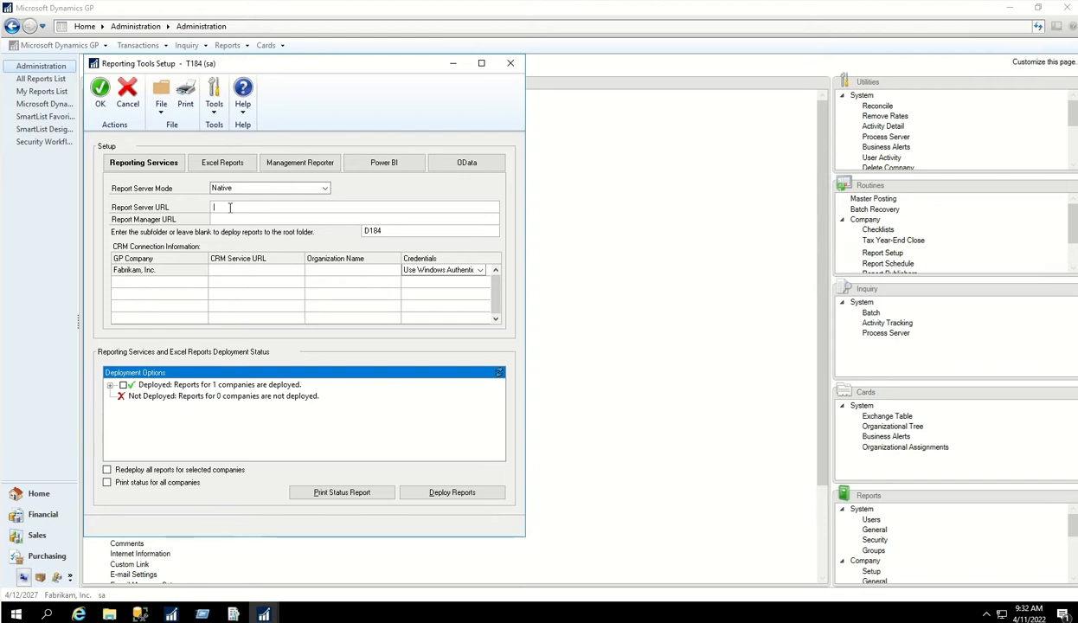
{"action": "type", "text": "http://SE"}
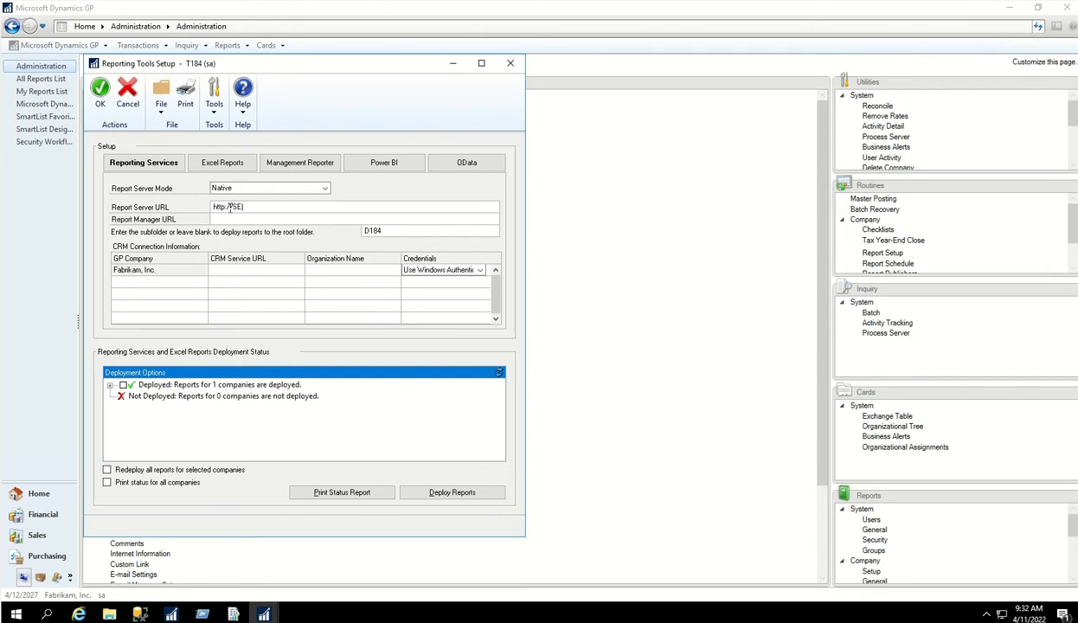
{"action": "type", "text": "RVER/rp"}
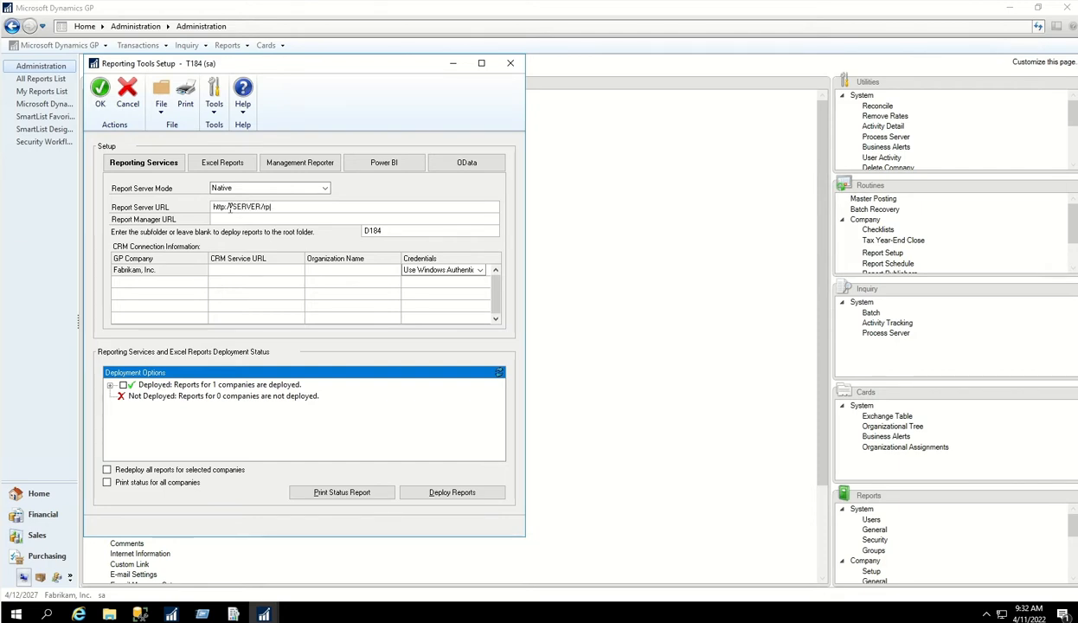
{"action": "key", "text": "BackSpace"}
{"action": "type", "text": "eportserver"}
{"action": "type", "text": "SERVER"}
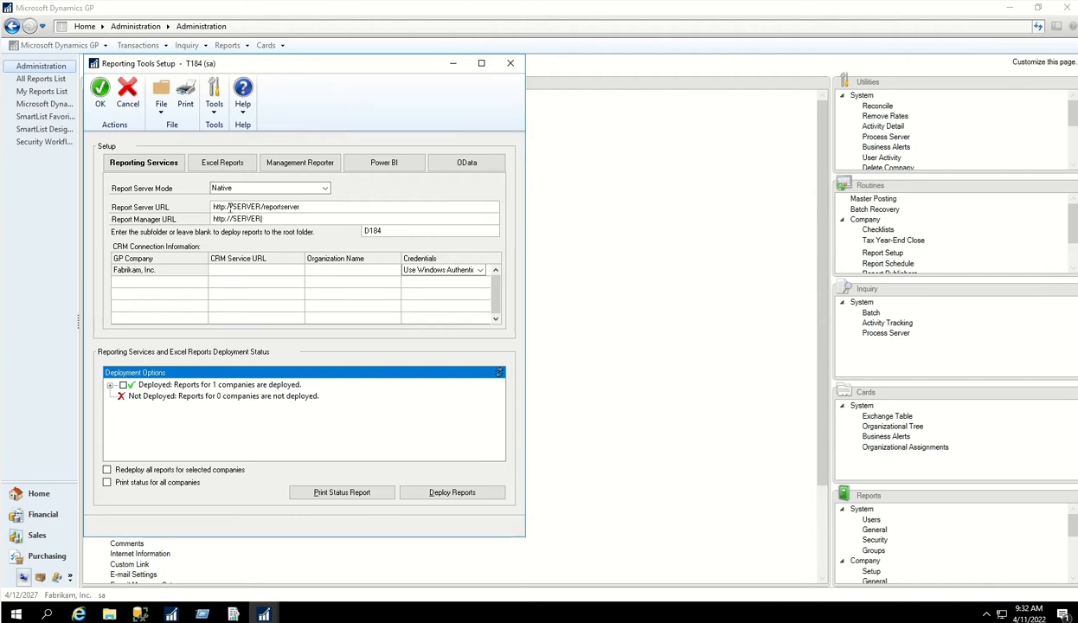
{"action": "type", "text": "/reports"}
Expand the deployment options for Fabrikam, Inc., start the report deployment and save the changed setup options
{"action": "left_click", "coordinate": [109, 386]}
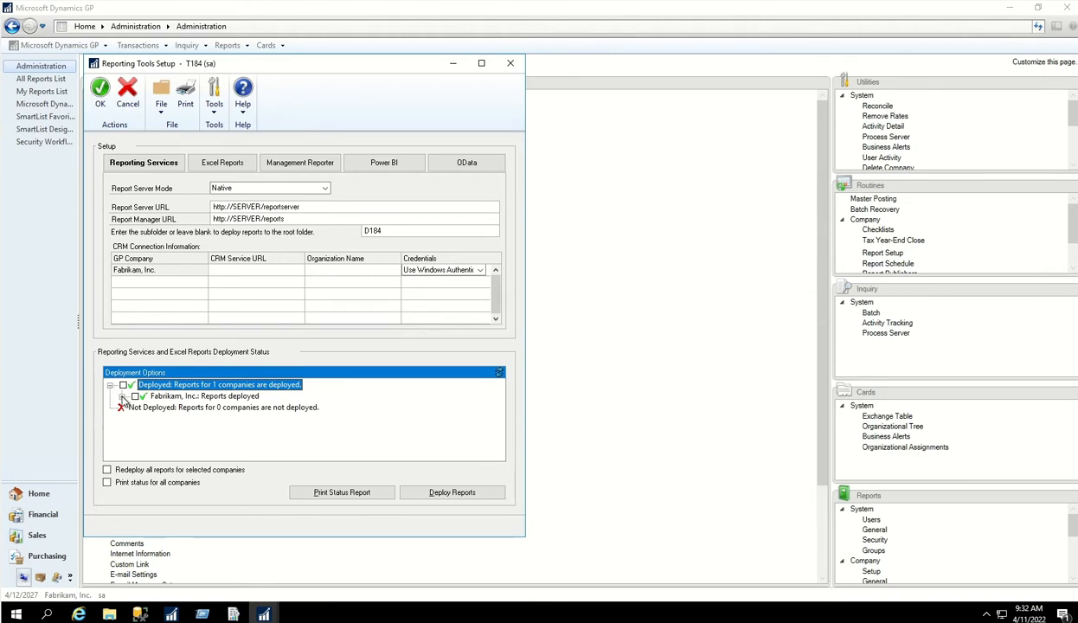
{"action": "left_click", "coordinate": [122, 396]}
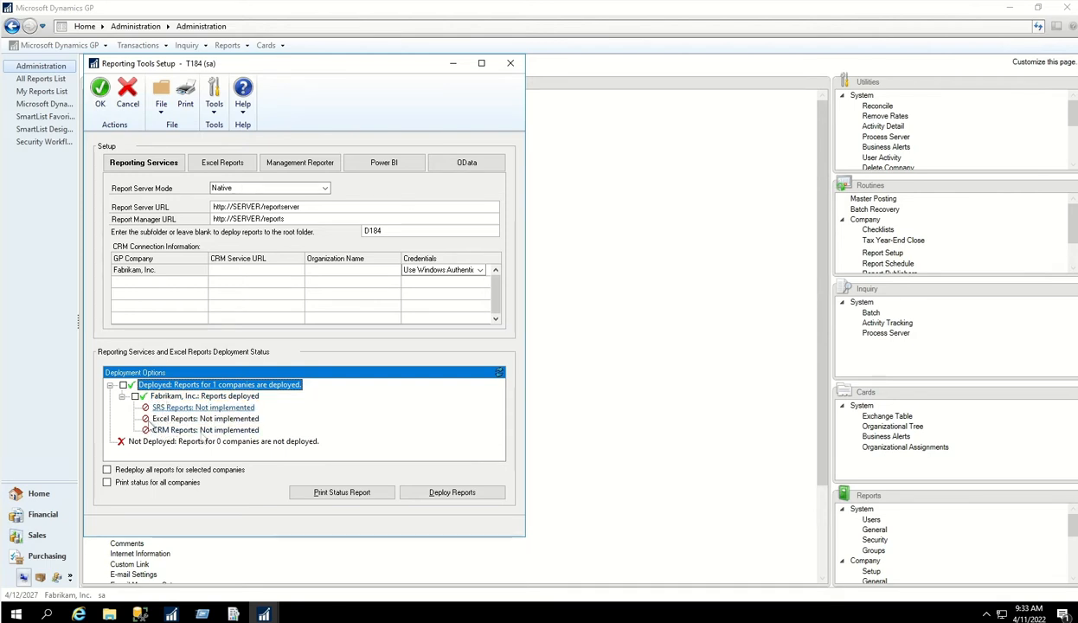
{"action": "left_click", "coordinate": [426, 493]}
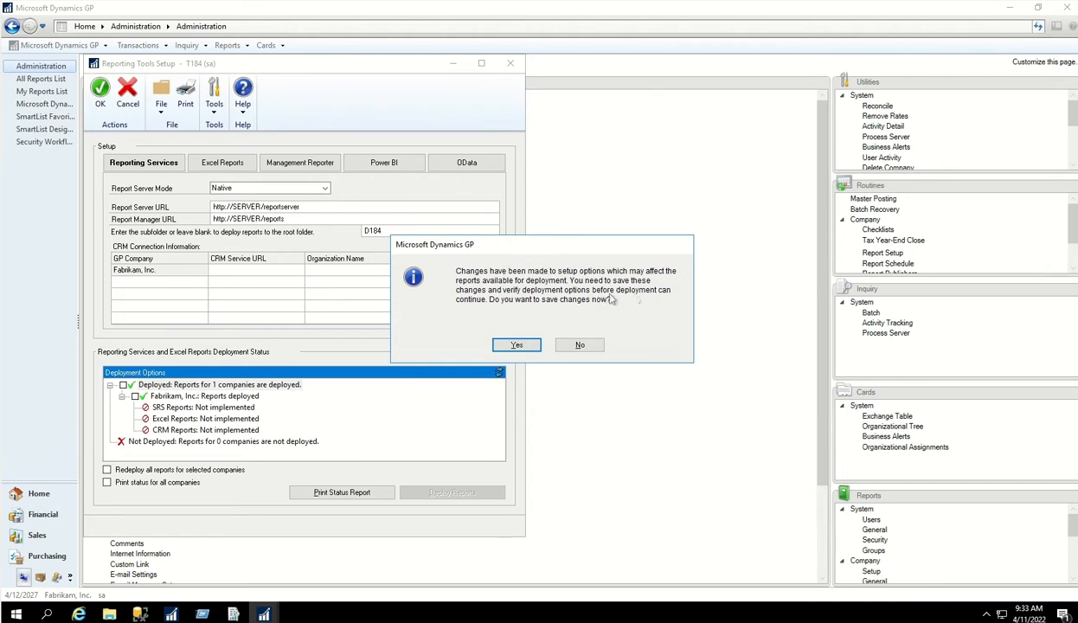
{"action": "left_click", "coordinate": [520, 345]}
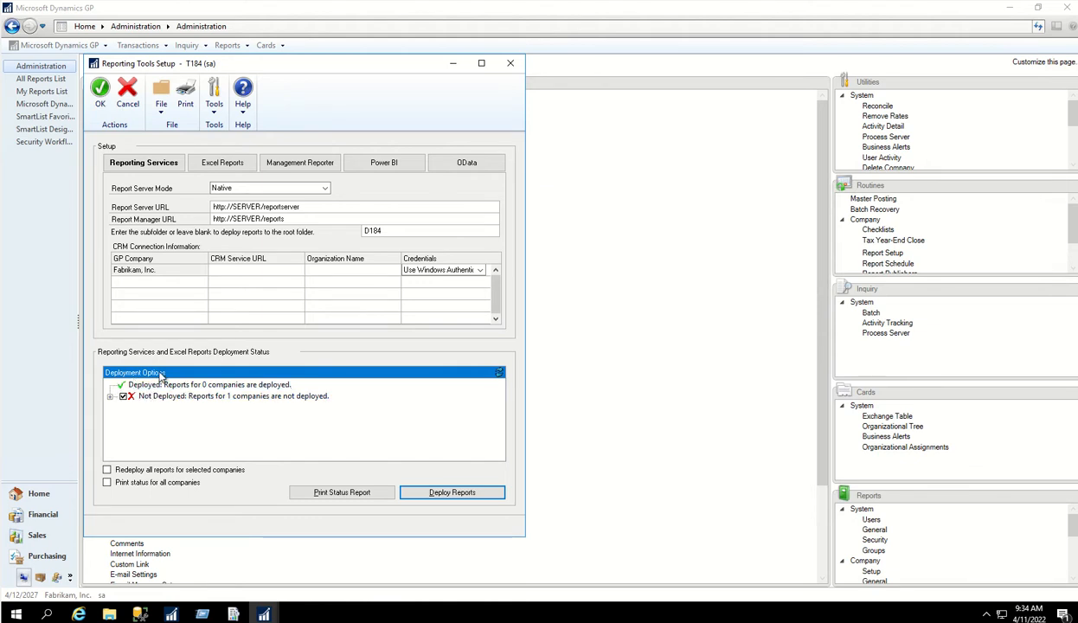
Expand the undeployed reports for Fabrikam, Inc. and deploy its selected SRS reports
{"action": "left_click", "coordinate": [110, 397]}
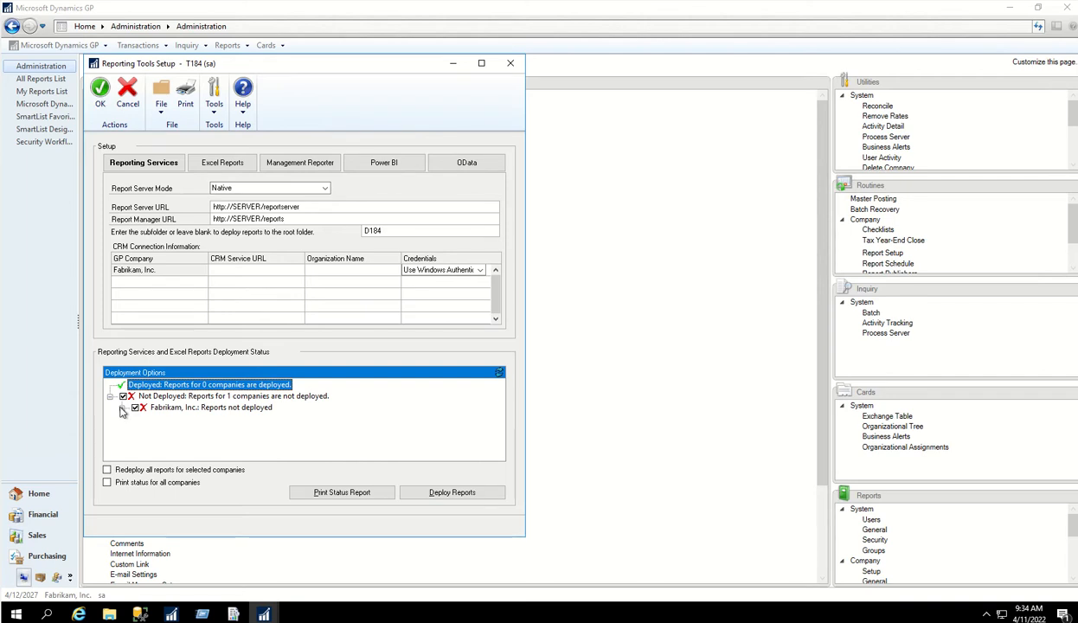
{"action": "left_click", "coordinate": [122, 407]}
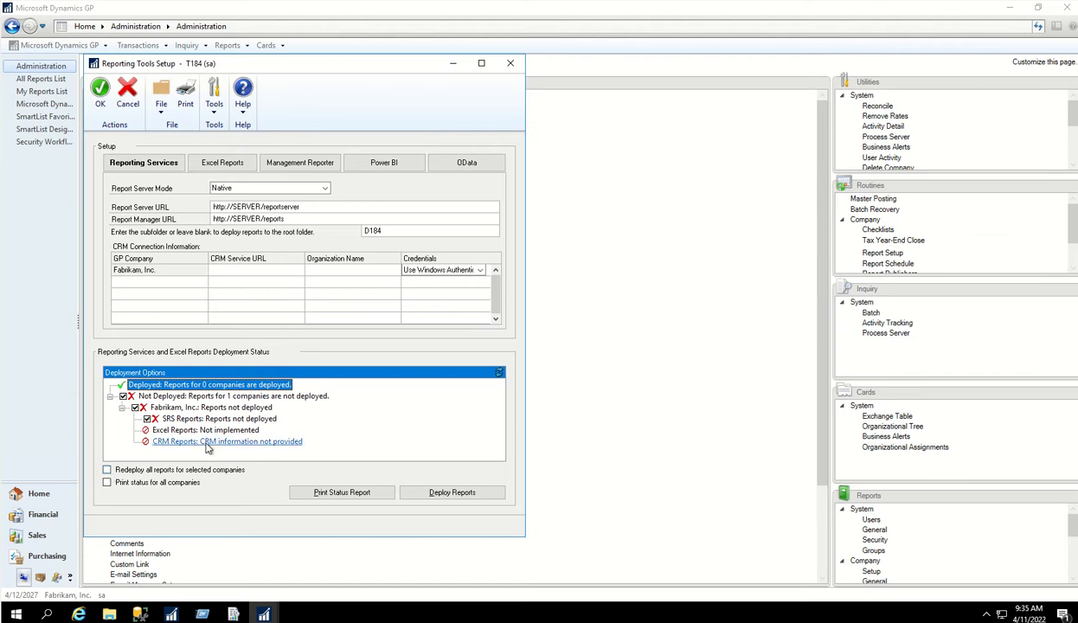
{"action": "left_click", "coordinate": [433, 493]}
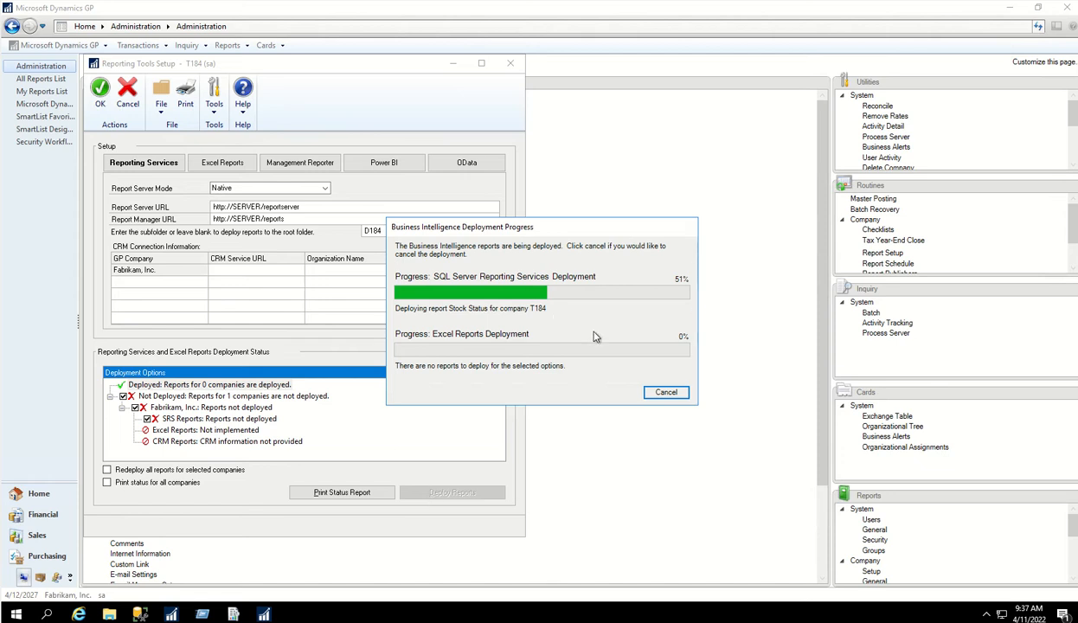
{"action": "left_click", "coordinate": [141, 615]}
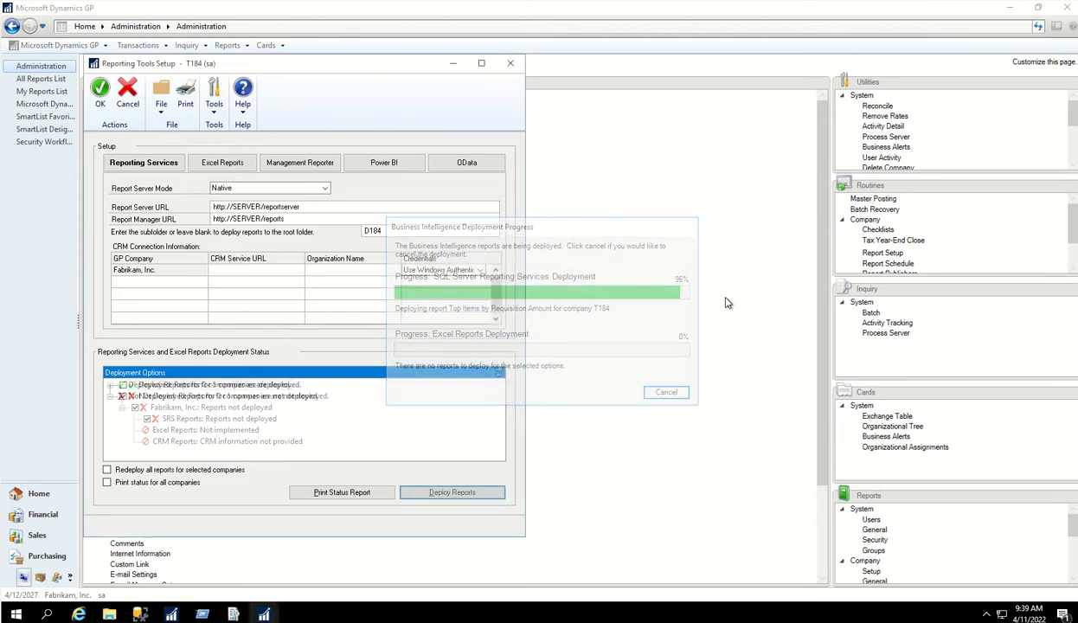
Check the deployment status of the SRS, Excel and CRM reports for Fabrikam, Inc
{"action": "left_click", "coordinate": [110, 387]}
{"action": "left_click", "coordinate": [110, 387]}
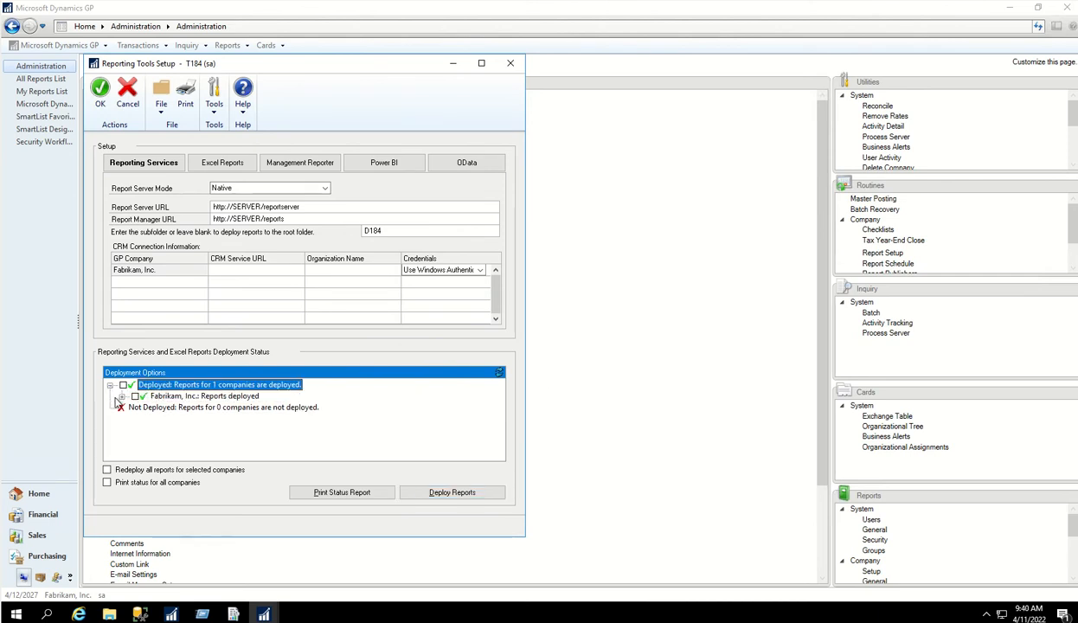
{"action": "left_click", "coordinate": [122, 397]}
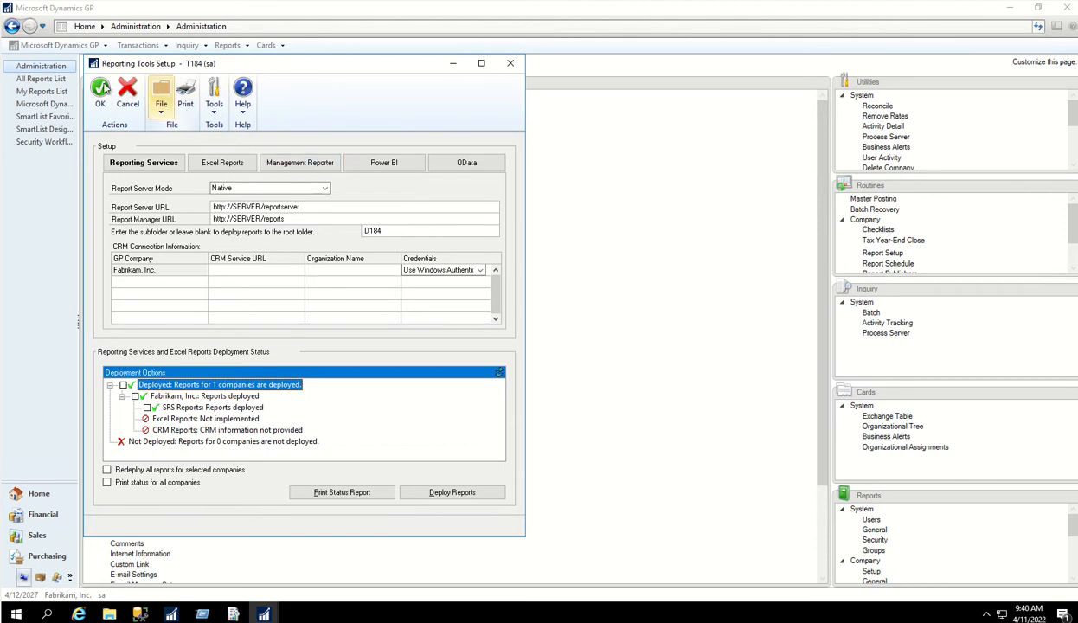
Confirm the Reporting Tools Setup, switch to the SQL Server Reporting Services portal in Internet Explorer and refresh its Home folder
{"action": "left_click", "coordinate": [99, 94]}
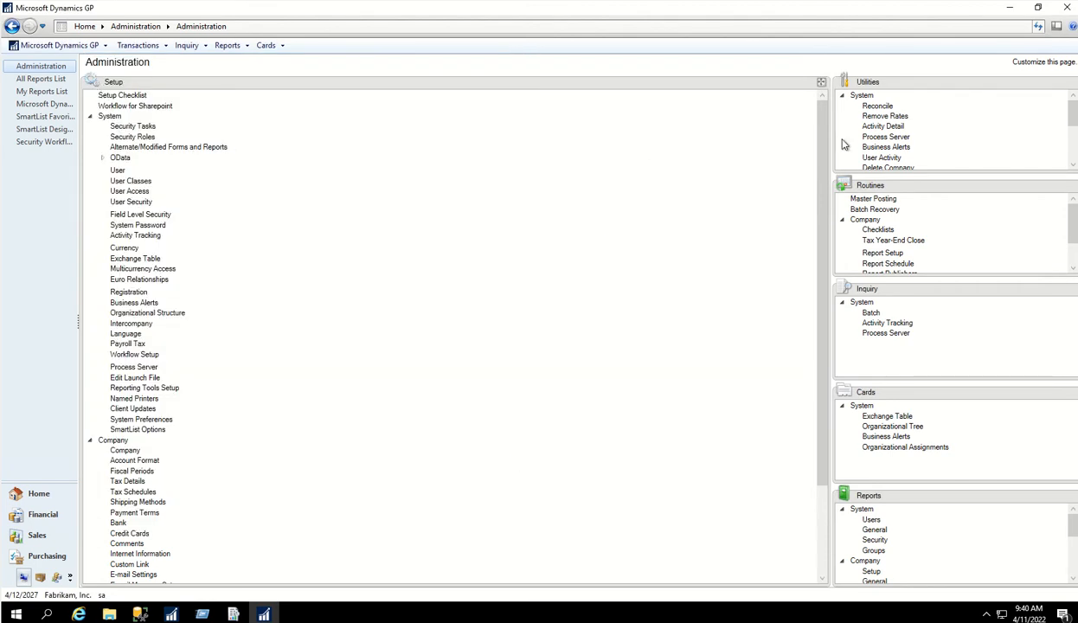
{"action": "left_click", "coordinate": [1009, 12]}
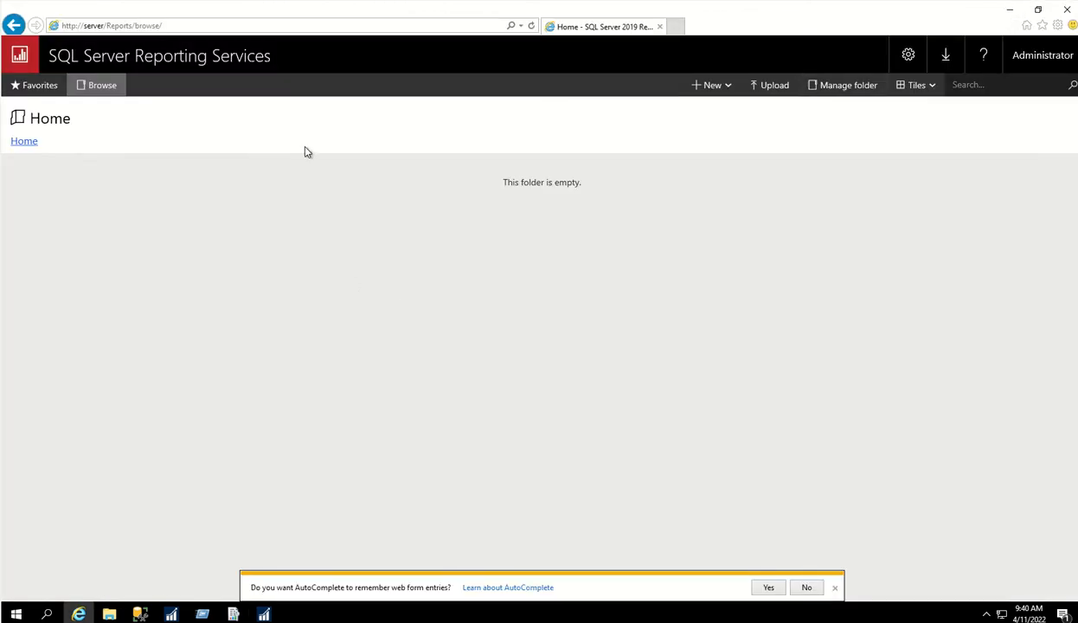
{"action": "left_click", "coordinate": [531, 26]}
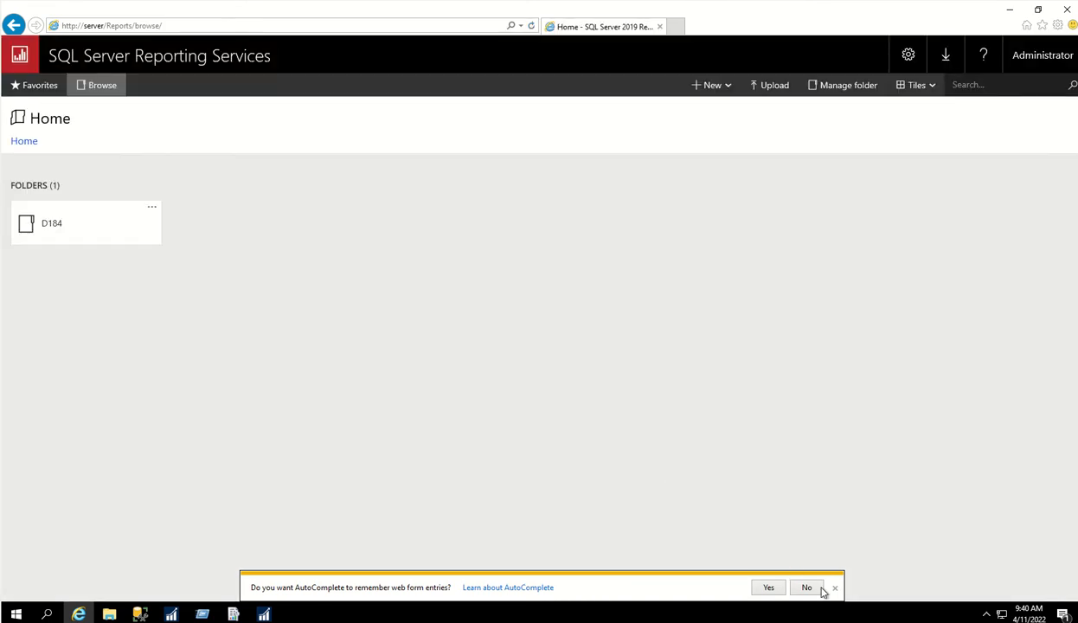
{"action": "left_click", "coordinate": [836, 589]}
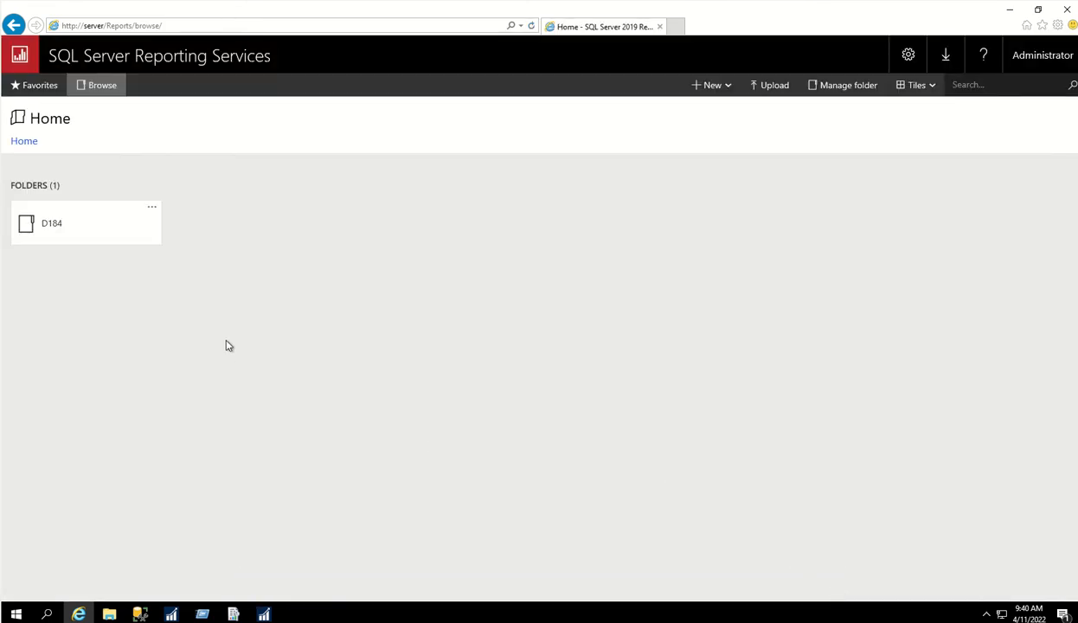
Browse through the D184 and T184 folders to the Financial folder to view the deployed reports
{"action": "left_click", "coordinate": [87, 227]}
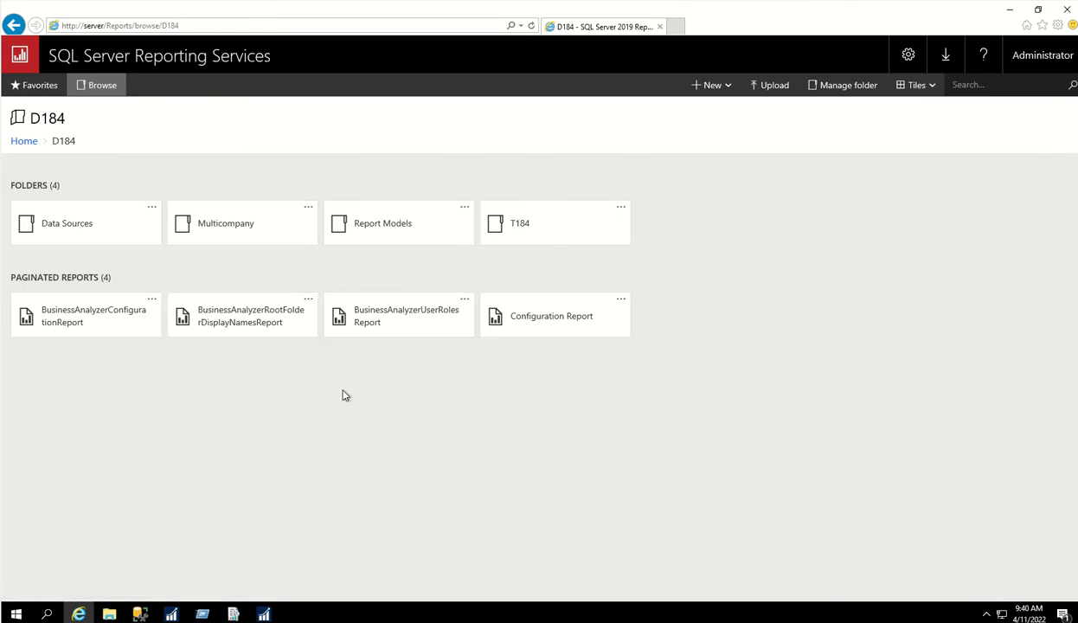
{"action": "left_click", "coordinate": [551, 233]}
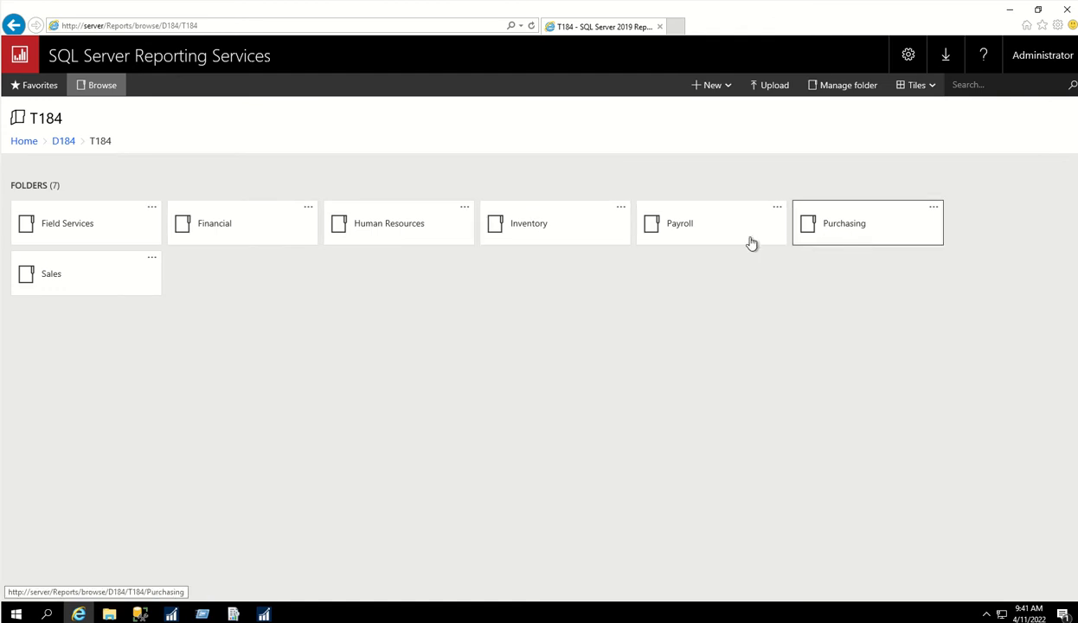
{"action": "left_click", "coordinate": [251, 230]}
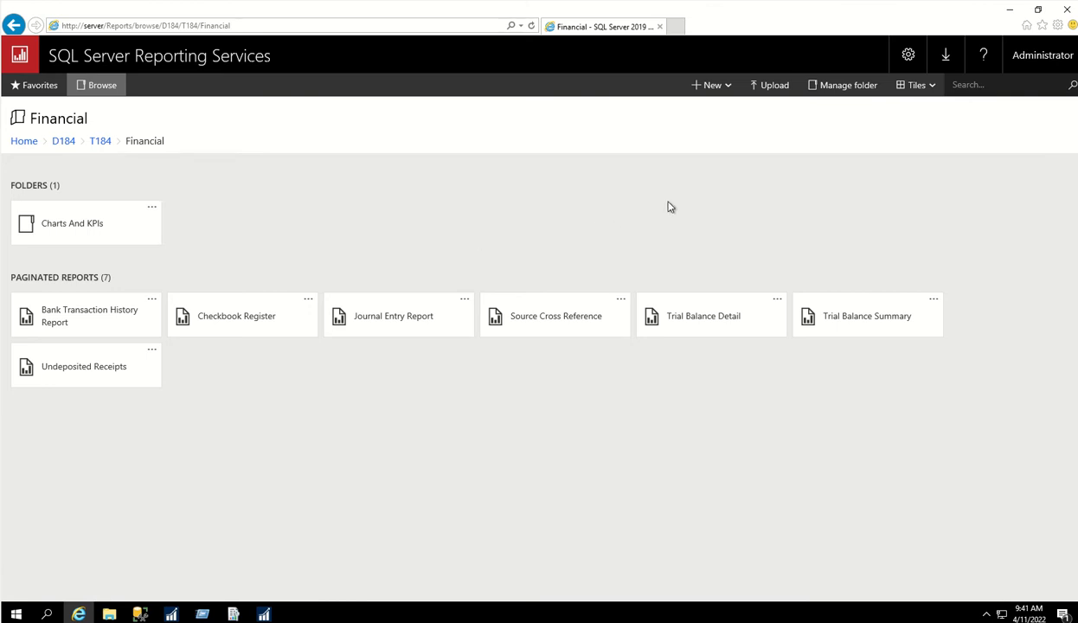
Switch to SQL Server Management Studio and open the user mapping properties of the CONTOSO\Administrator login
{"action": "left_click", "coordinate": [140, 614]}
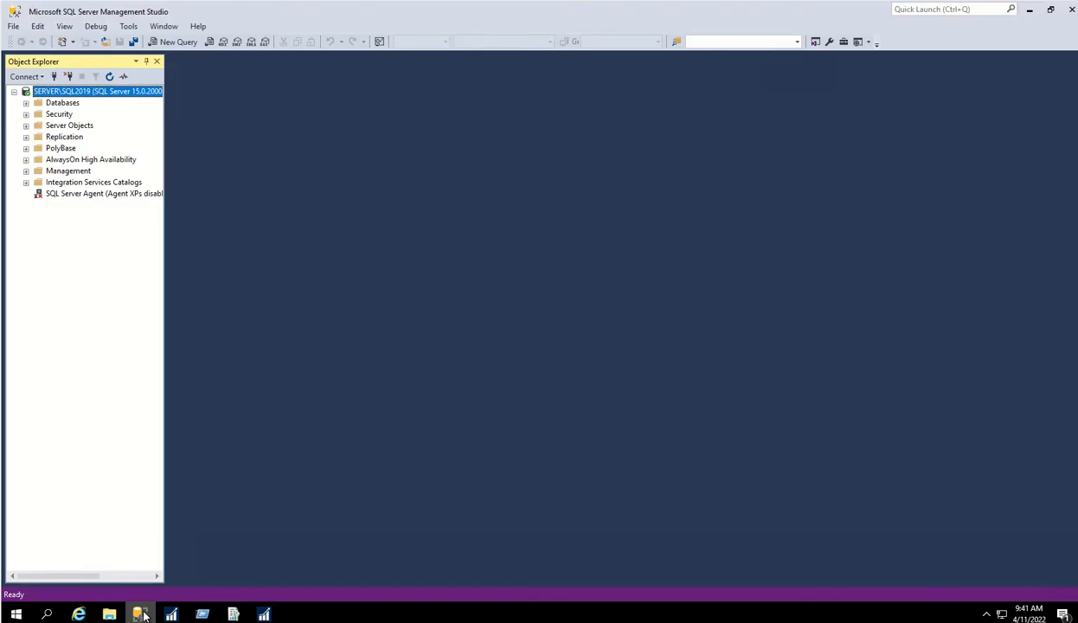
{"action": "left_click", "coordinate": [26, 115]}
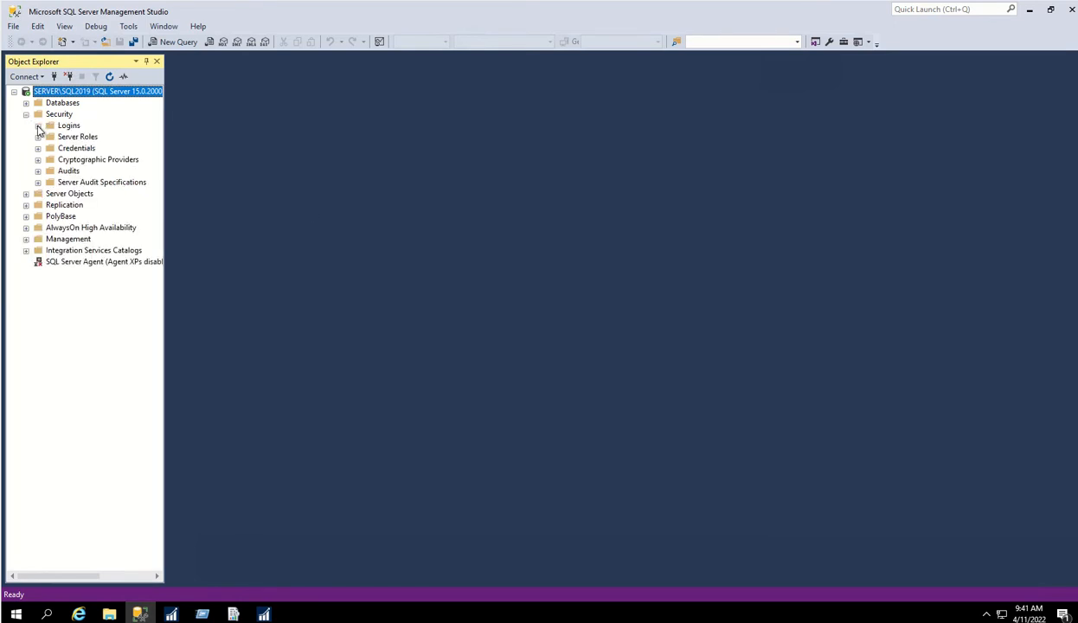
{"action": "left_click", "coordinate": [38, 125]}
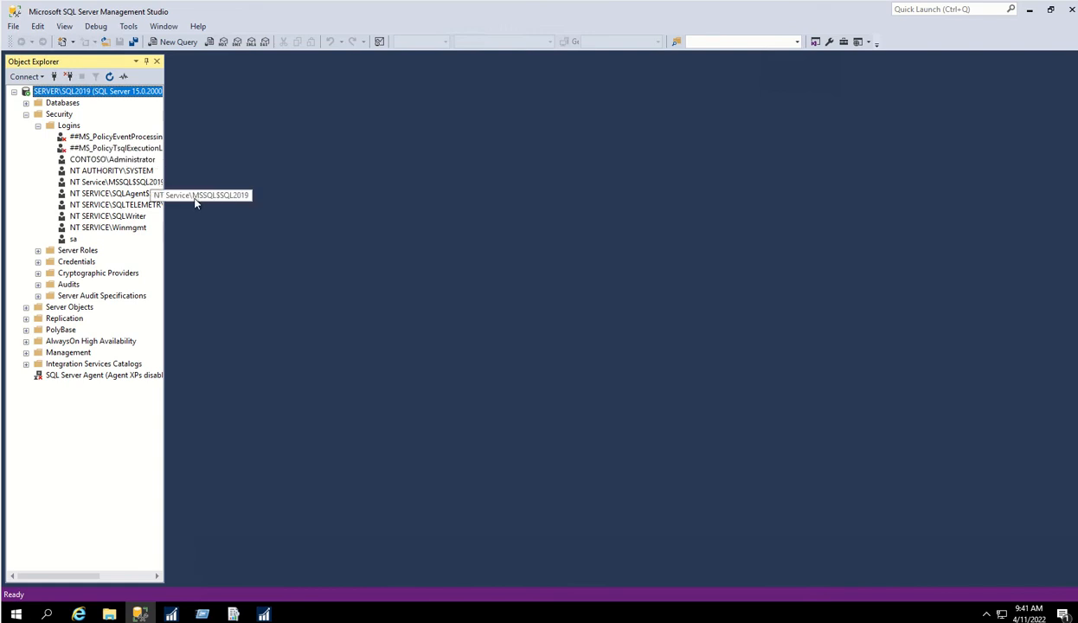
{"action": "double_click", "coordinate": [98, 159]}
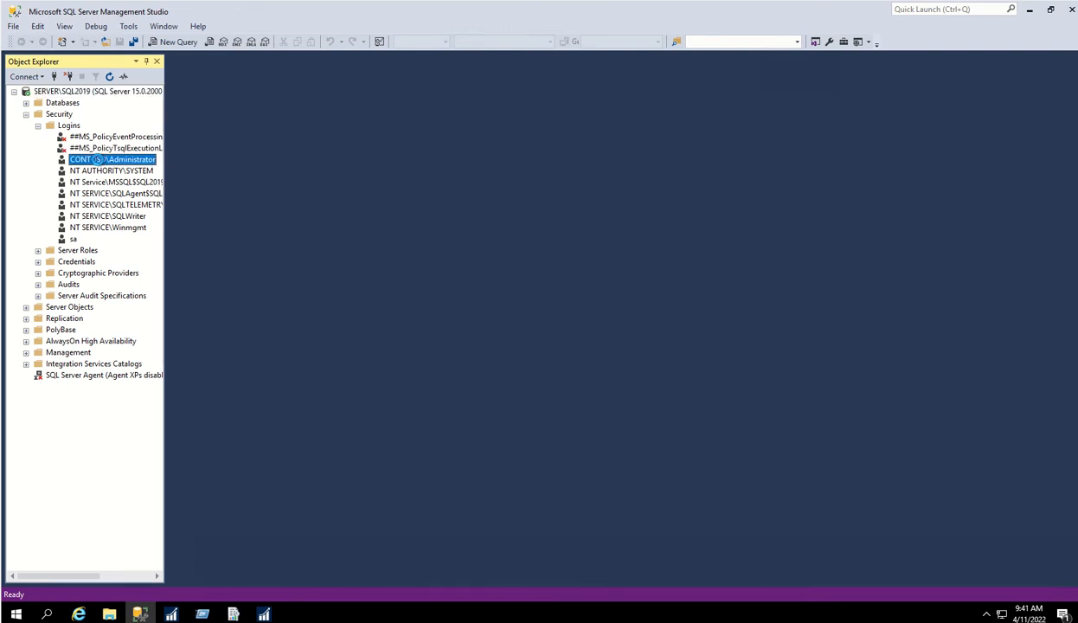
{"action": "right_click", "coordinate": [98, 160]}
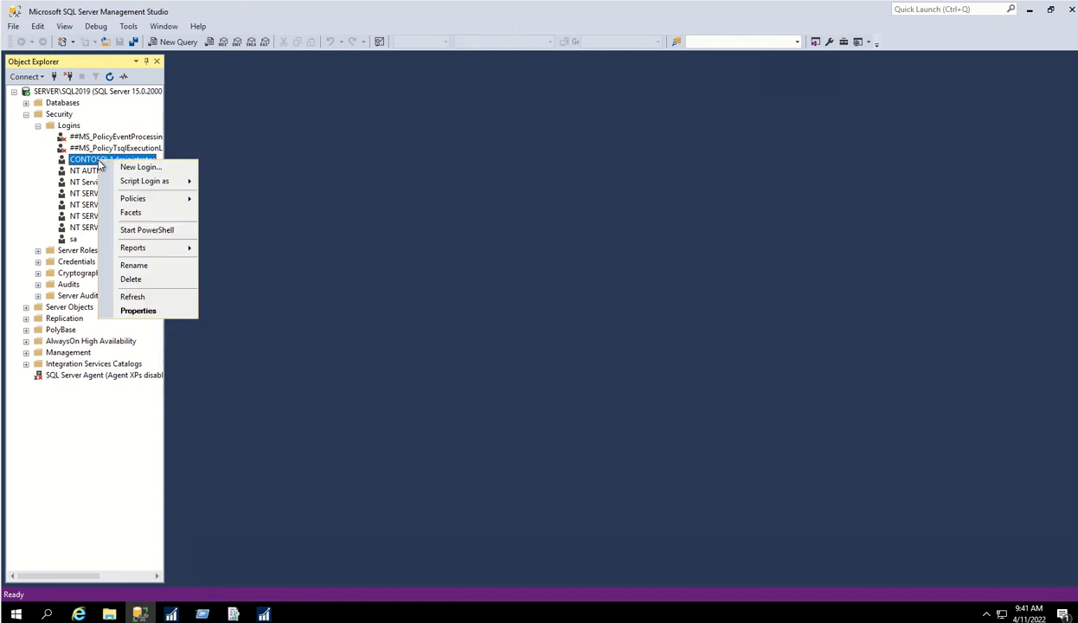
{"action": "left_click", "coordinate": [138, 312]}
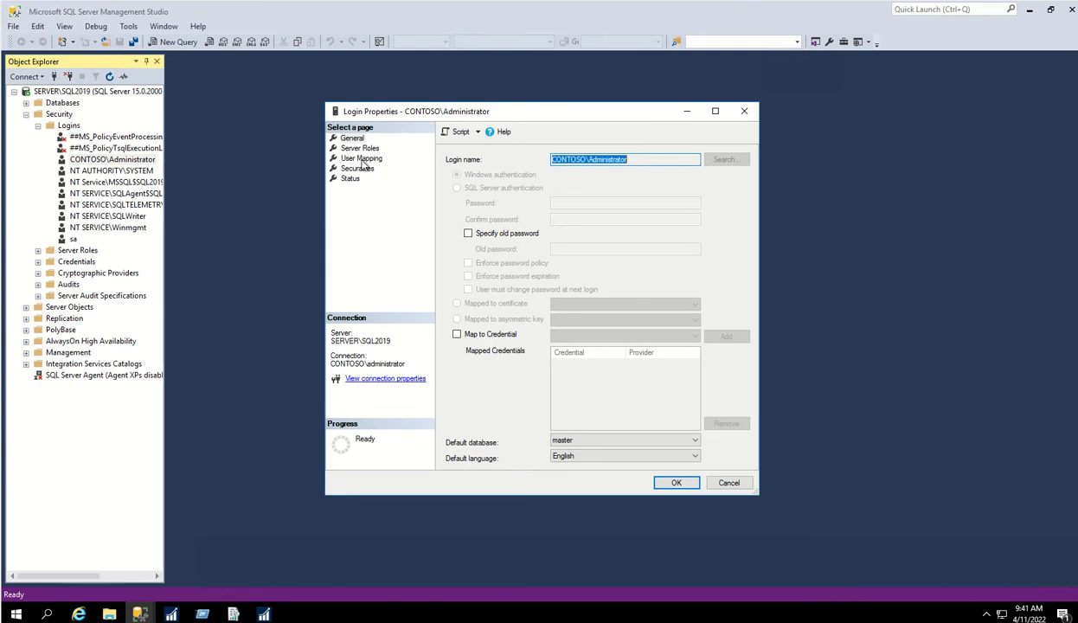
{"action": "left_click", "coordinate": [362, 159]}
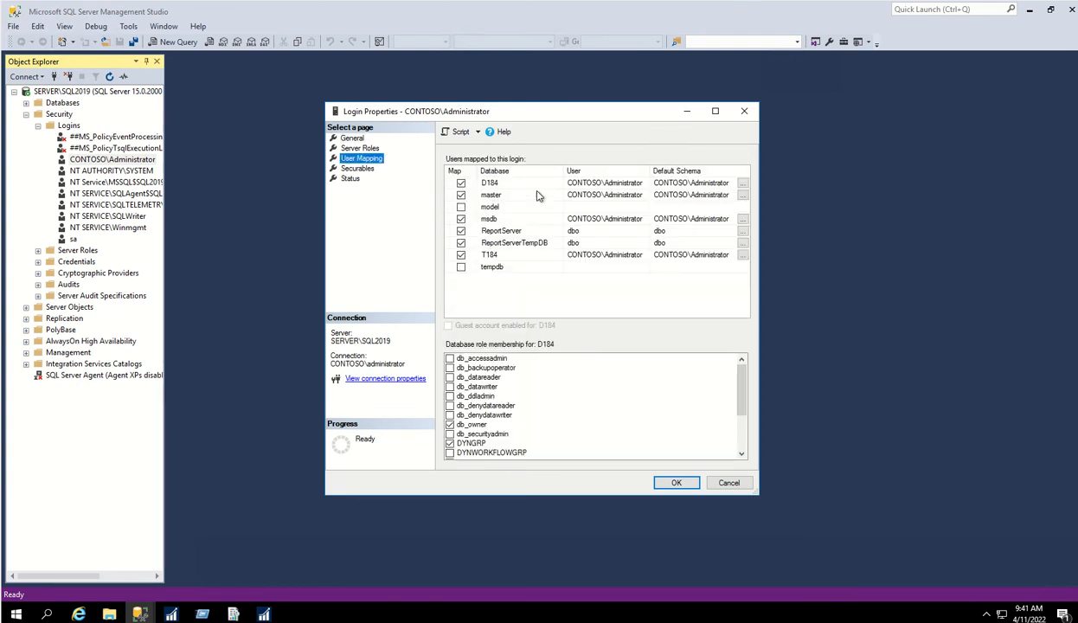
Grant the login the rpt_power user role on the T184 database and apply the change
{"action": "left_click", "coordinate": [519, 255]}
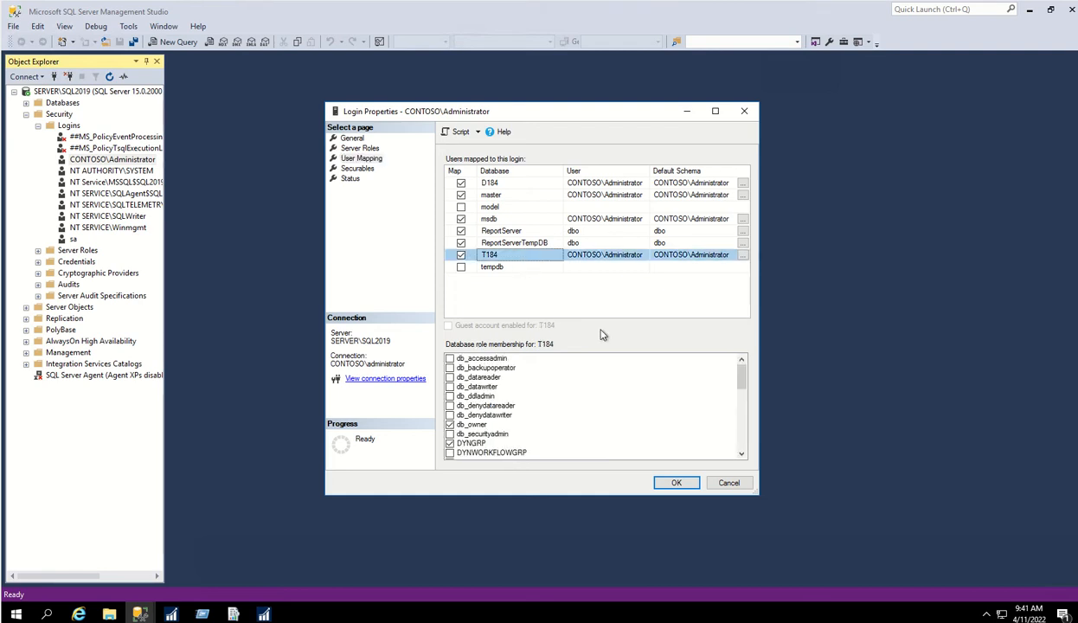
{"action": "scroll", "coordinate": [723, 364], "scroll_direction": "down", "scroll_amount": 15}
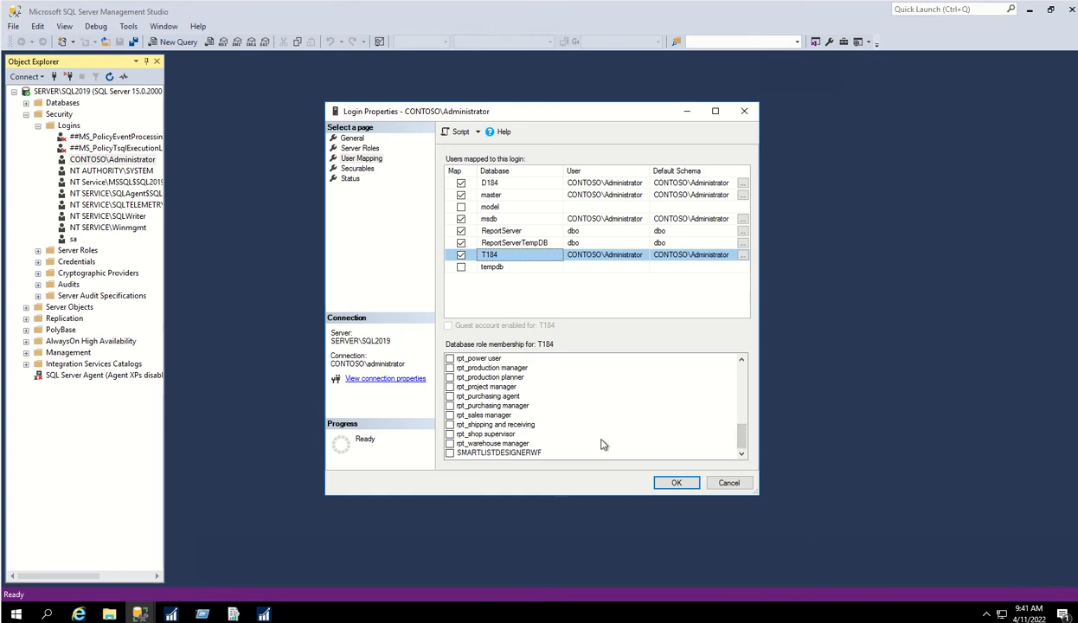
{"action": "scroll", "coordinate": [727, 425], "scroll_direction": "up", "scroll_amount": 2}
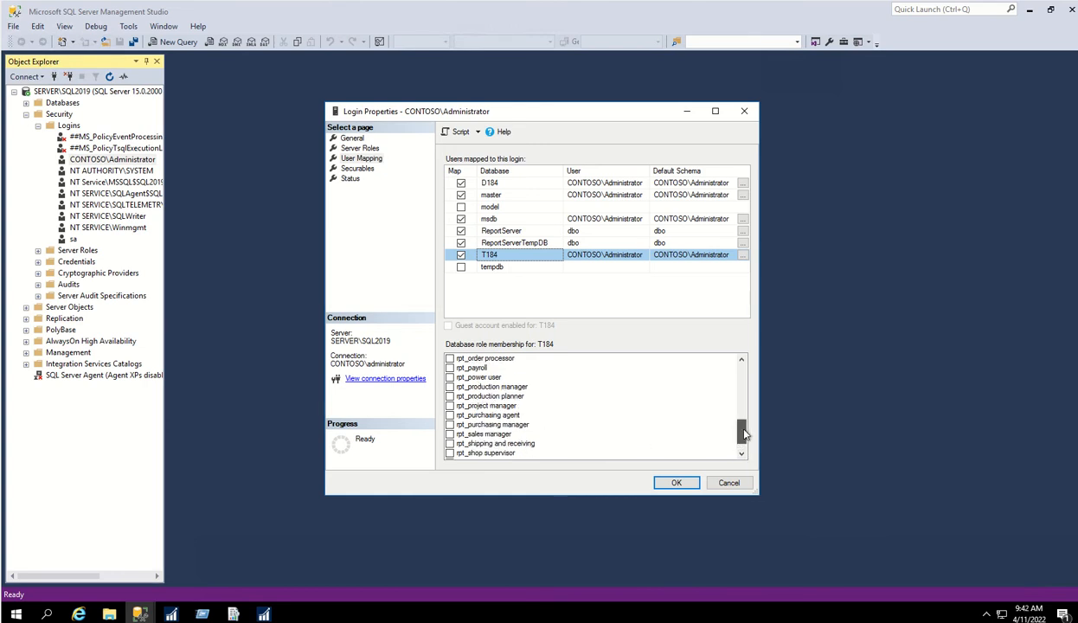
{"action": "left_click_drag", "start_coordinate": [743, 425], "coordinate": [746, 407]}
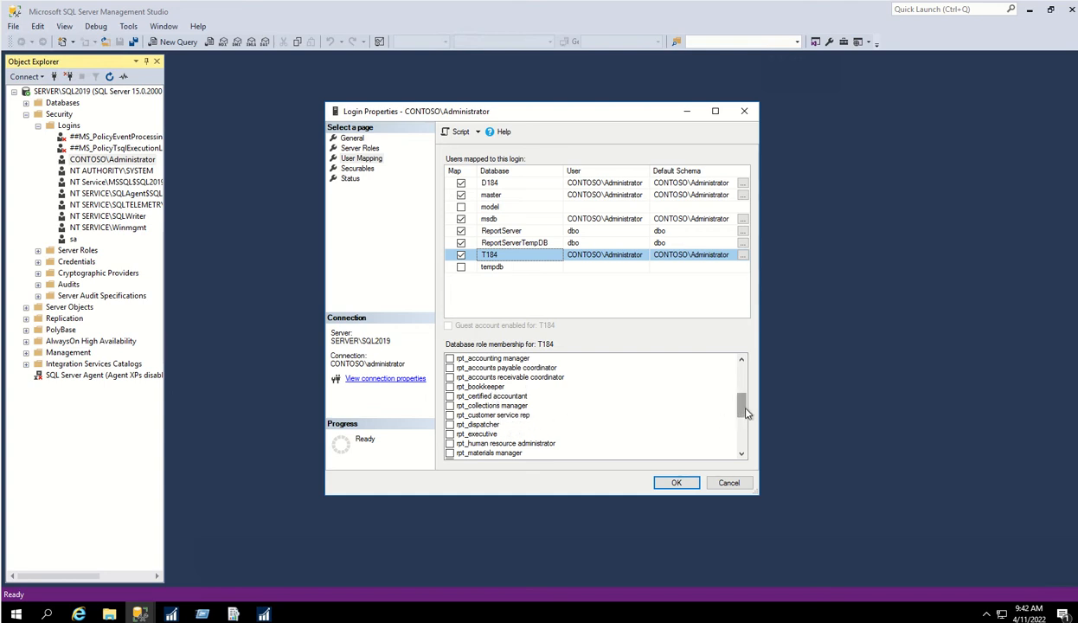
{"action": "scroll", "coordinate": [743, 410], "scroll_direction": "down", "scroll_amount": 3}
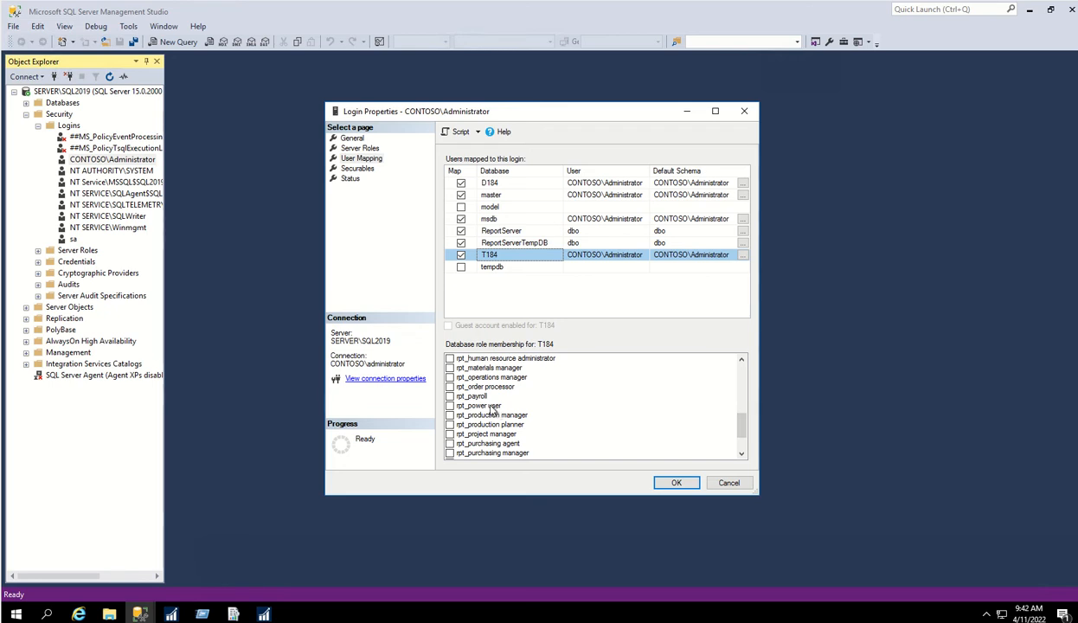
{"action": "left_click", "coordinate": [450, 406]}
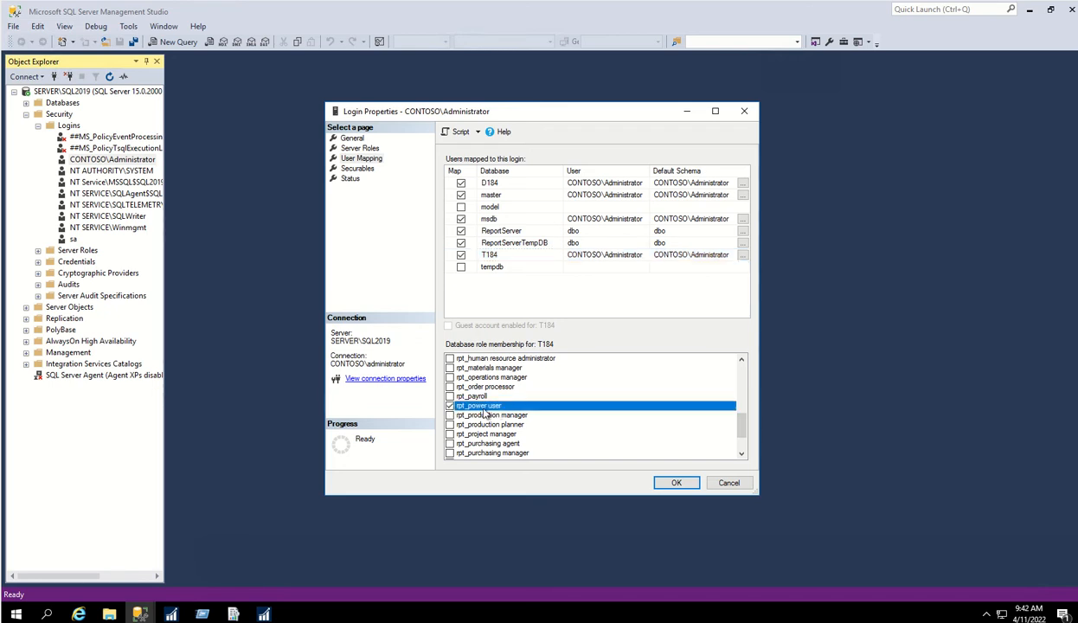
{"action": "left_click", "coordinate": [674, 484]}
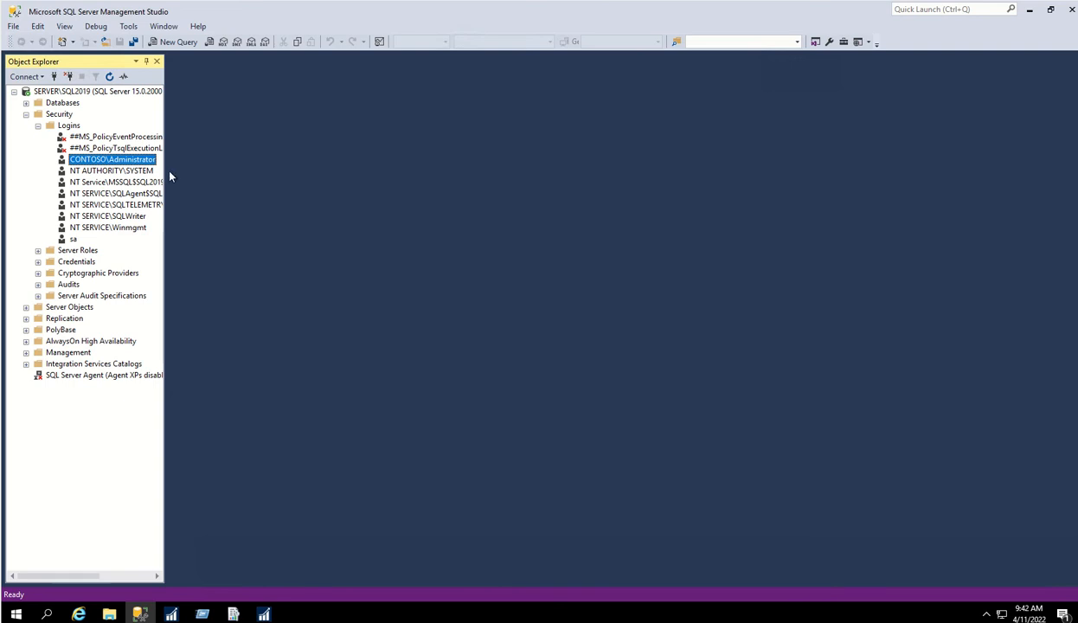
Reopen the CONTOSO\Administrator login's user mapping and examine its rpt_ role memberships for the T184 database
{"action": "right_click", "coordinate": [144, 163]}
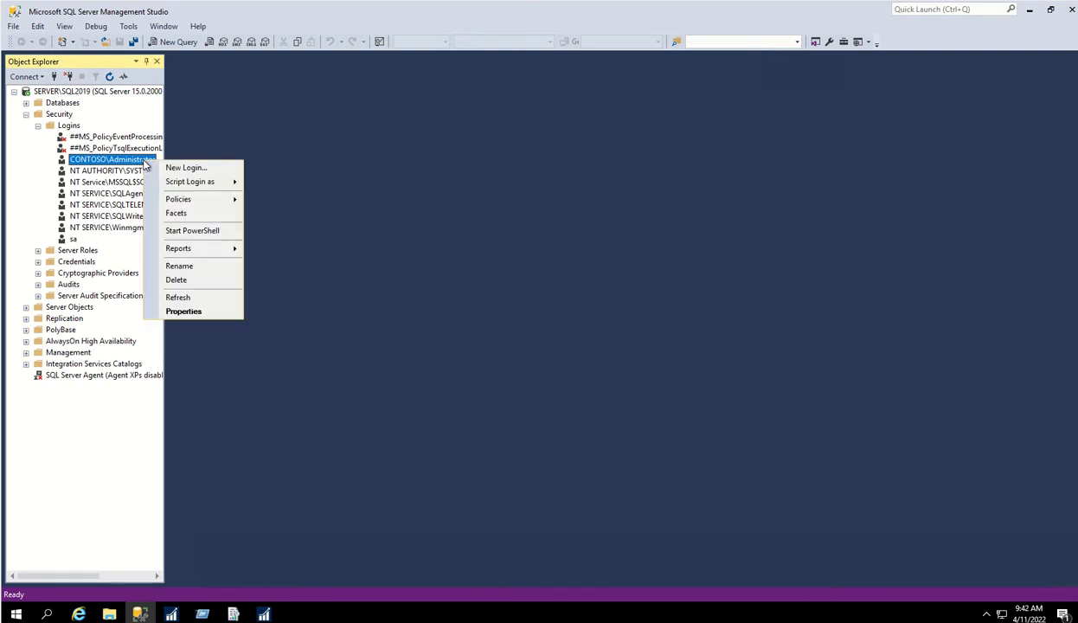
{"action": "left_click", "coordinate": [184, 313]}
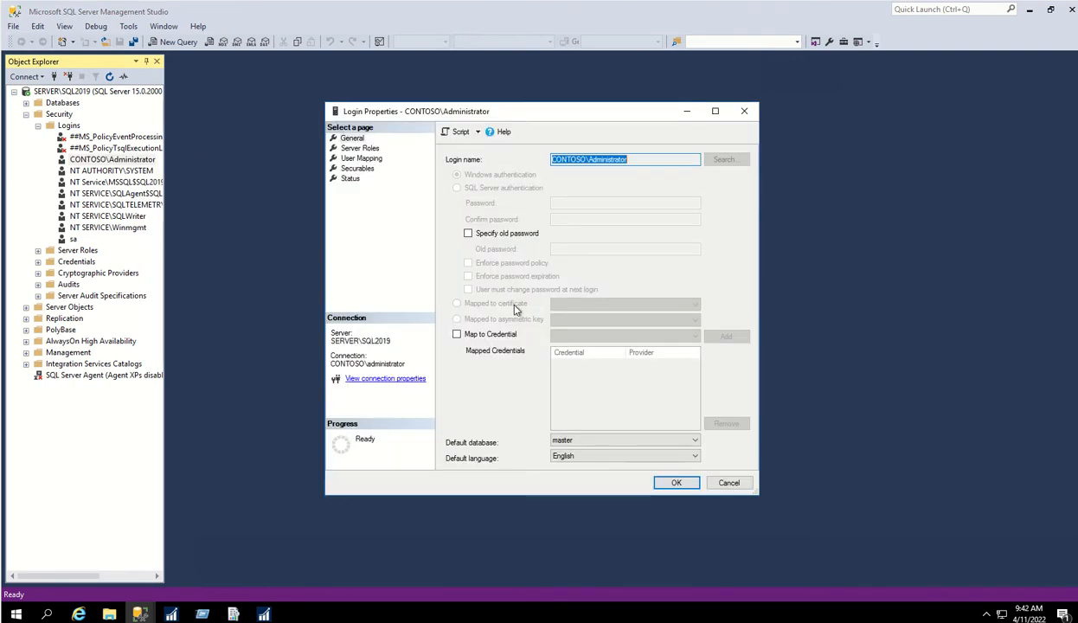
{"action": "left_click", "coordinate": [363, 159]}
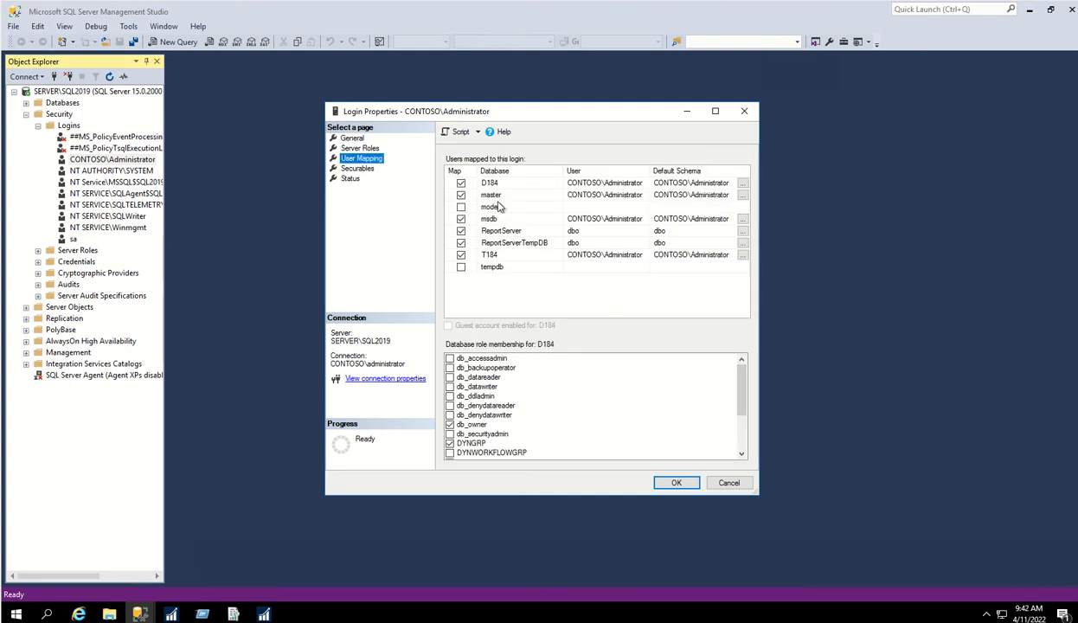
{"action": "left_click", "coordinate": [496, 256]}
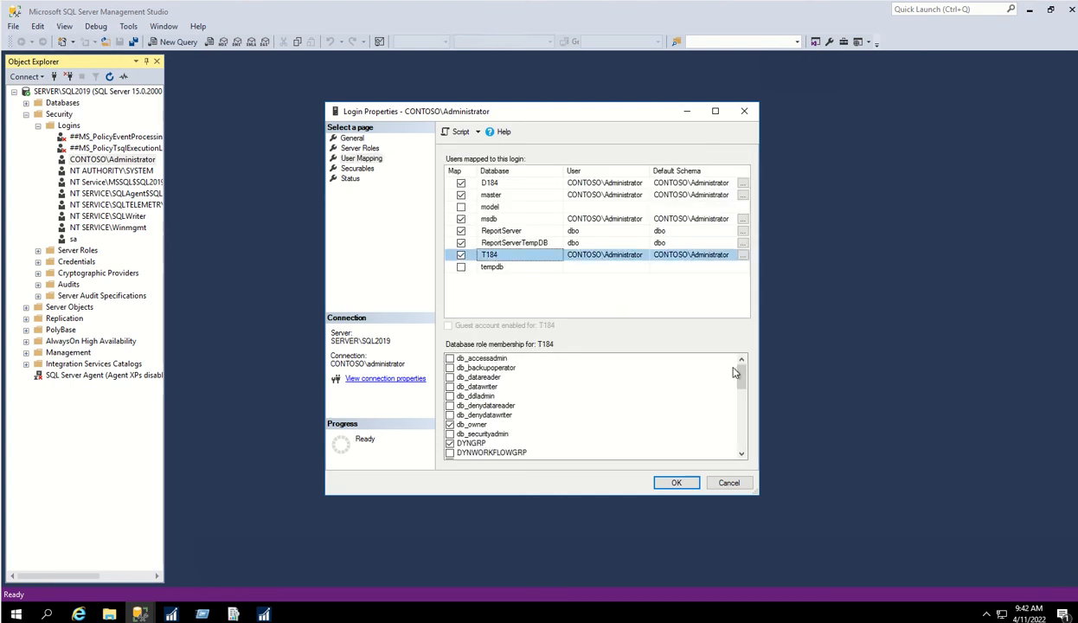
{"action": "left_click_drag", "start_coordinate": [742, 381], "coordinate": [736, 437]}
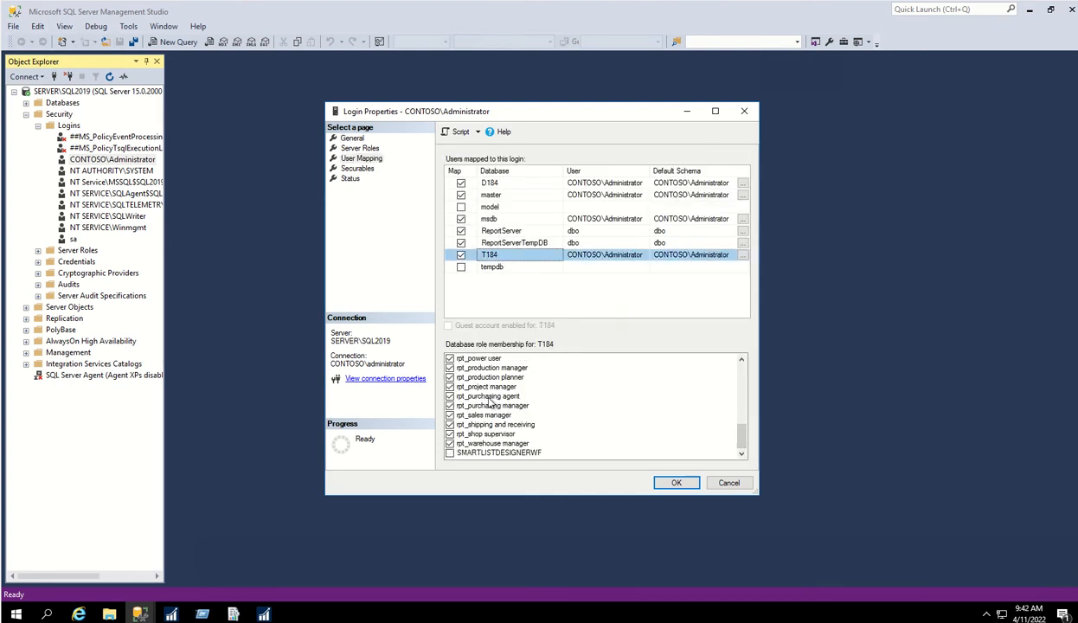
{"action": "scroll", "coordinate": [490, 405], "scroll_direction": "up", "scroll_amount": 3}
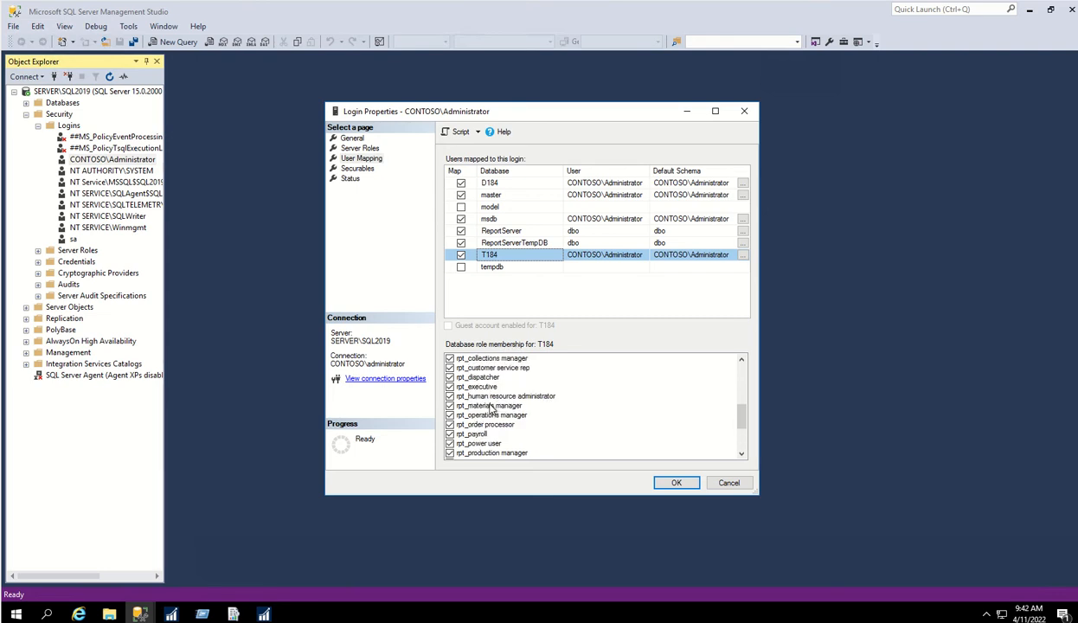
{"action": "scroll", "coordinate": [490, 409], "scroll_direction": "up", "scroll_amount": 1}
{"action": "scroll", "coordinate": [492, 409], "scroll_direction": "up", "scroll_amount": 1}
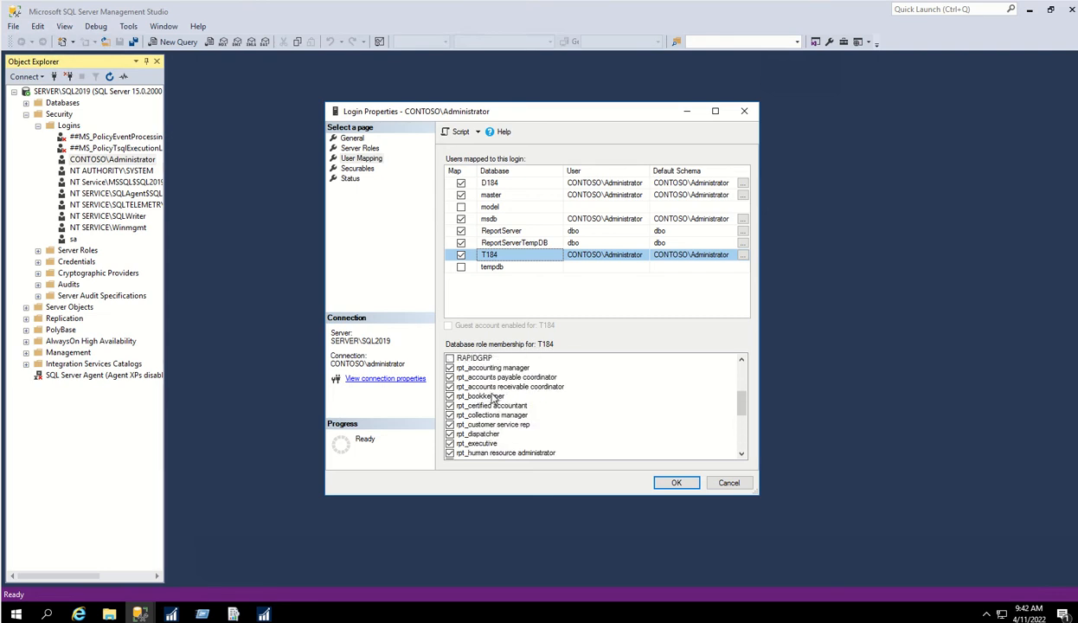
{"action": "scroll", "coordinate": [516, 394], "scroll_direction": "down", "scroll_amount": 3}
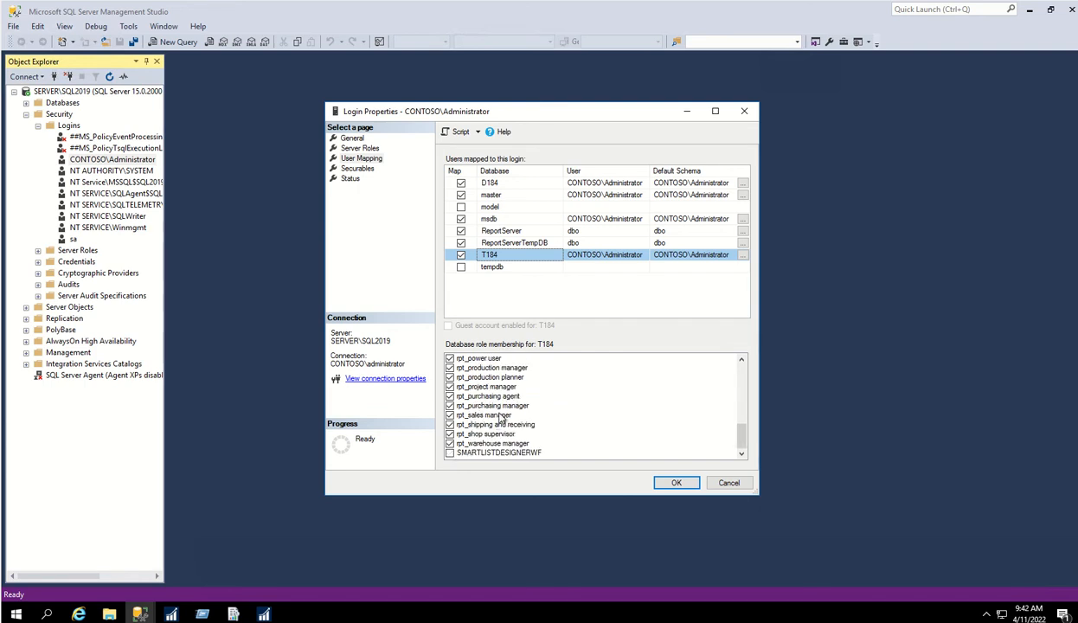
{"action": "scroll", "coordinate": [500, 419], "scroll_direction": "up", "scroll_amount": 1}
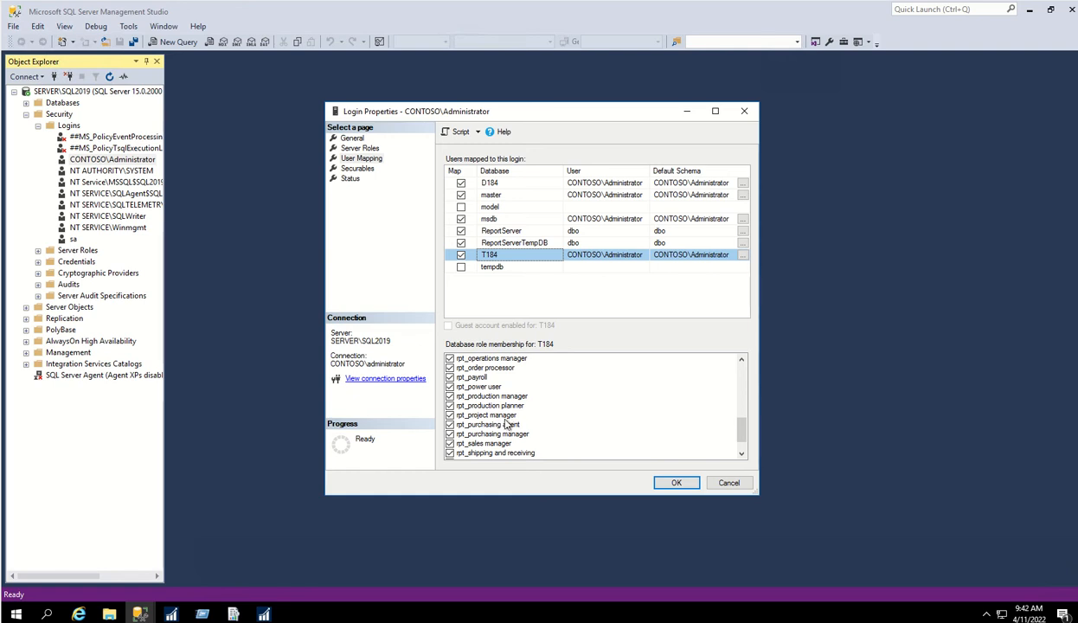
{"action": "scroll", "coordinate": [485, 404], "scroll_direction": "up", "scroll_amount": 1}
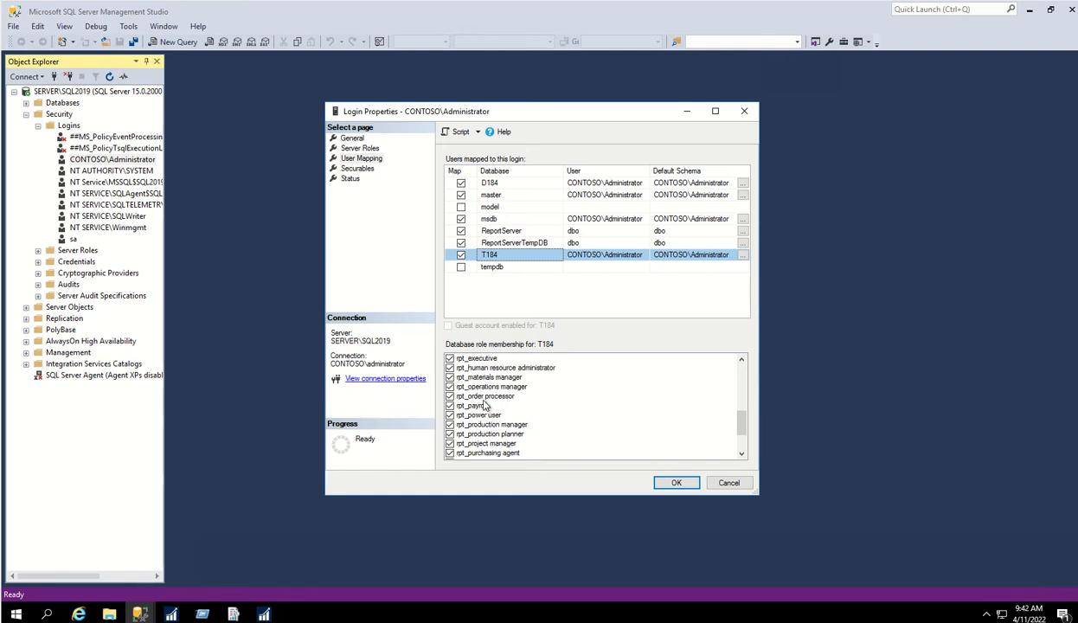
{"action": "scroll", "coordinate": [477, 396], "scroll_direction": "up", "scroll_amount": 3}
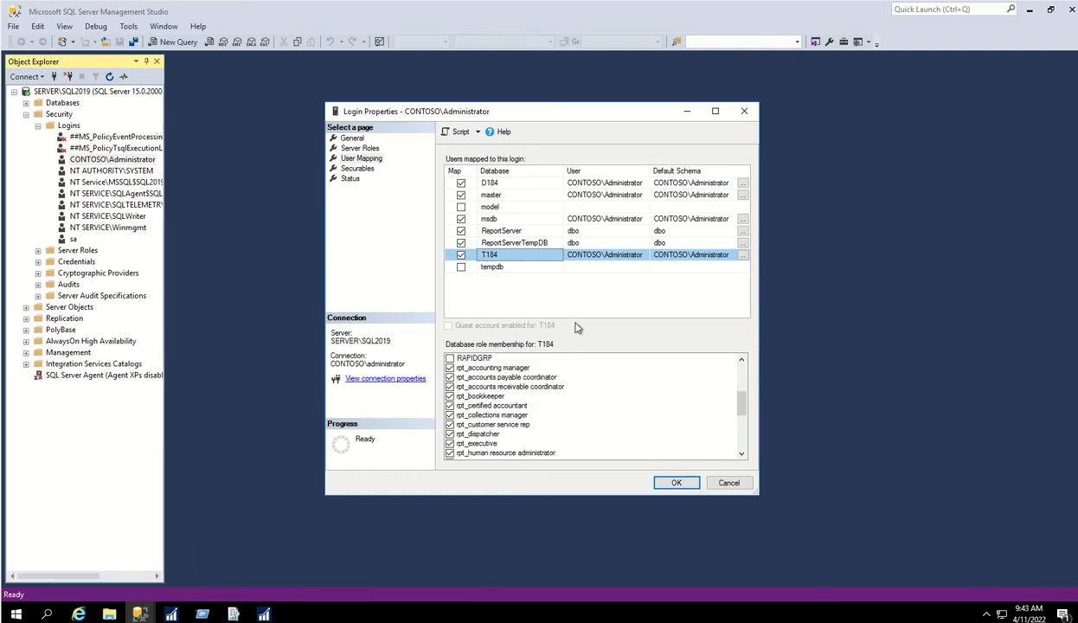
Grant the CONTOSO\Administrator login the rpt_power user role on the D184 database and apply the change
{"action": "left_click", "coordinate": [506, 182]}
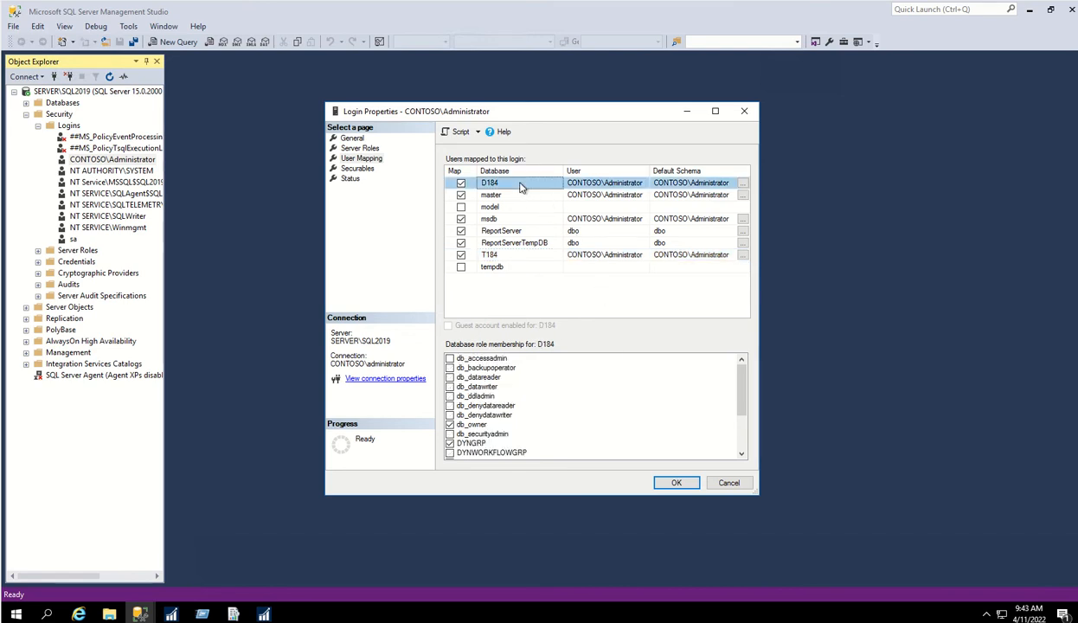
{"action": "scroll", "coordinate": [721, 414], "scroll_direction": "down", "scroll_amount": 3}
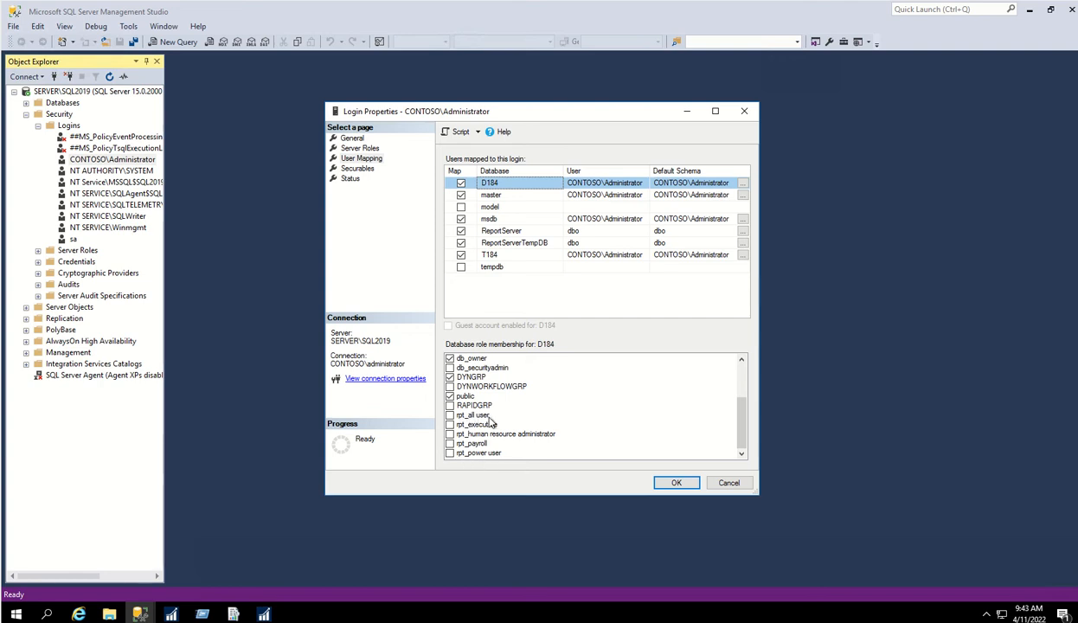
{"action": "left_click", "coordinate": [450, 454]}
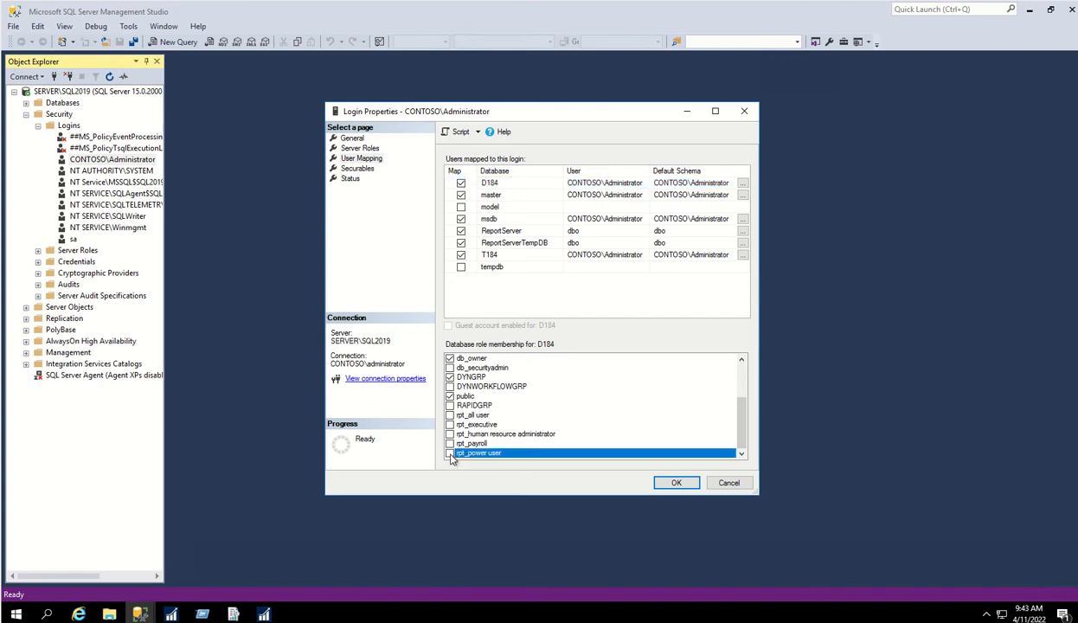
{"action": "left_click", "coordinate": [671, 483]}
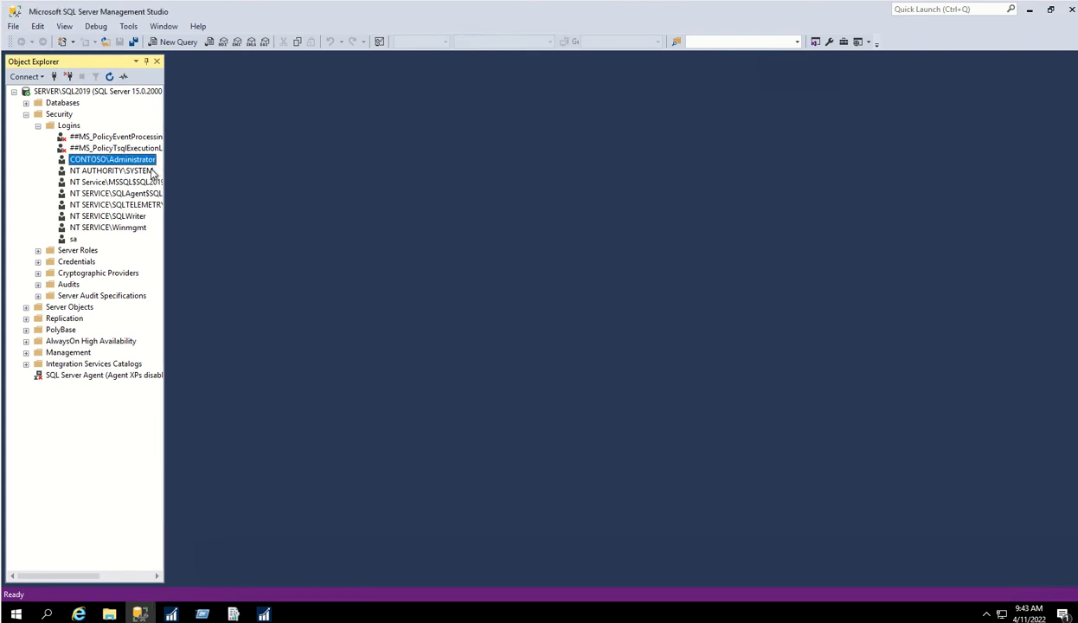
Reopen the CONTOSO\Administrator login's user mapping and examine its rpt_ role memberships for the D184 and T184 databases
{"action": "right_click", "coordinate": [149, 166]}
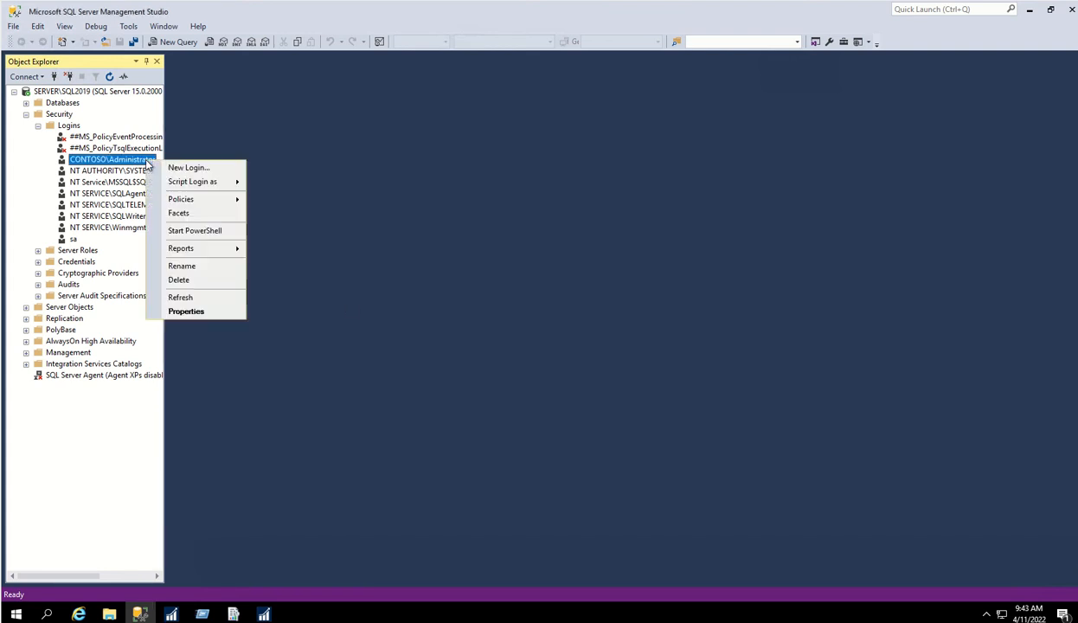
{"action": "left_click", "coordinate": [188, 310]}
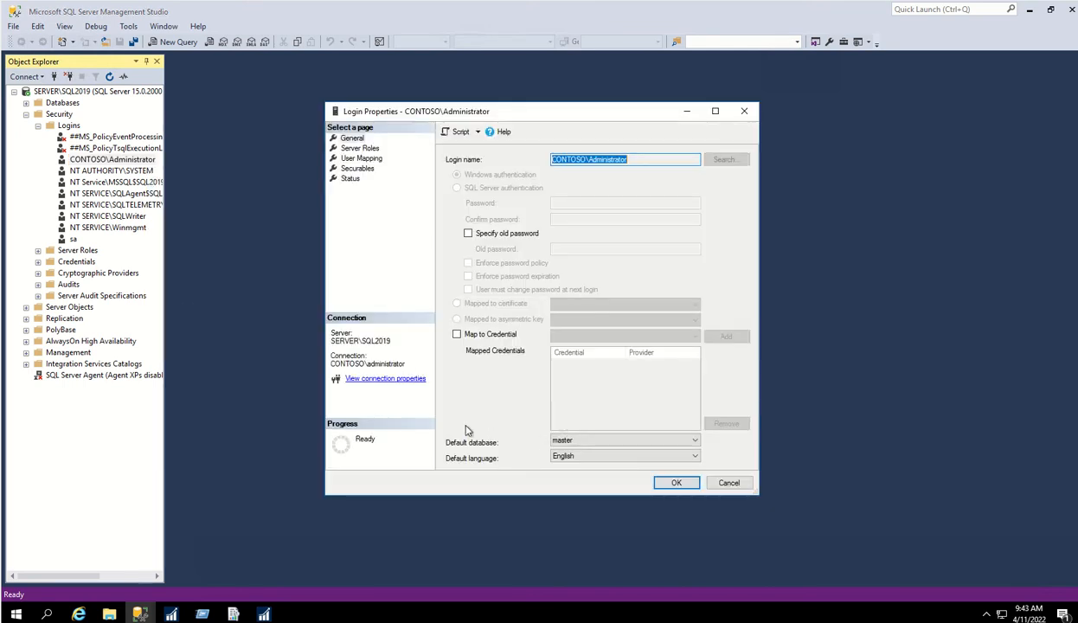
{"action": "left_click", "coordinate": [362, 158]}
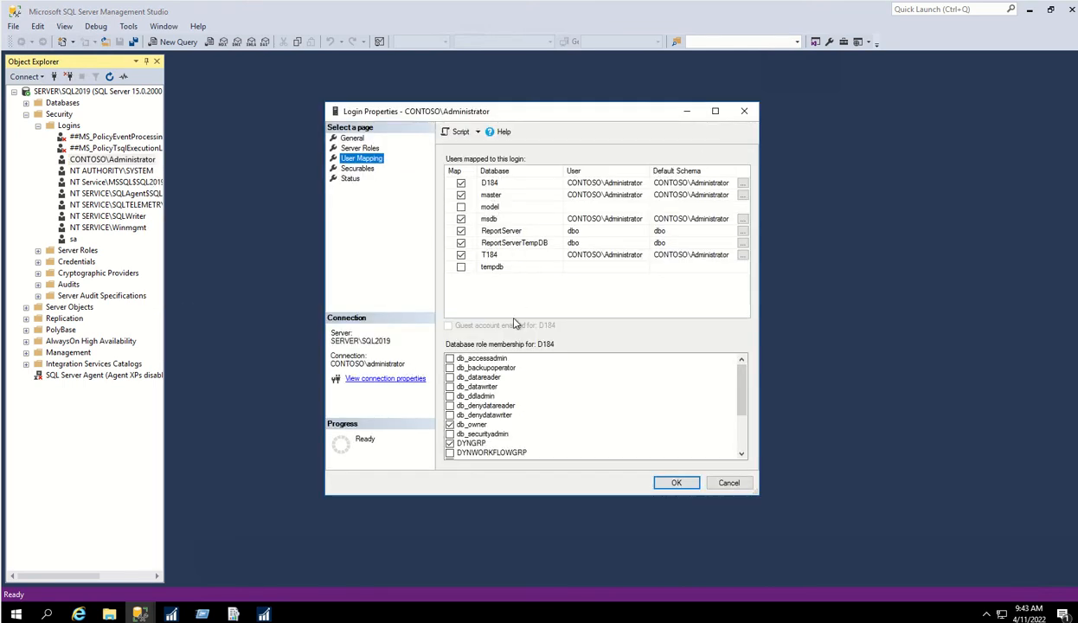
{"action": "left_click", "coordinate": [487, 182]}
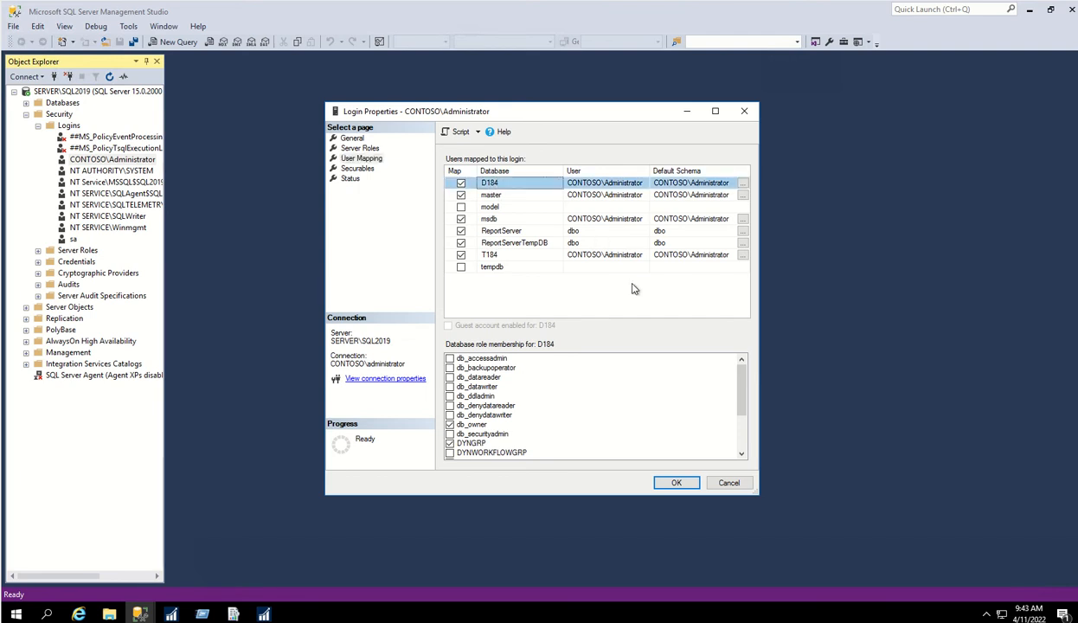
{"action": "left_click_drag", "start_coordinate": [741, 412], "coordinate": [741, 445]}
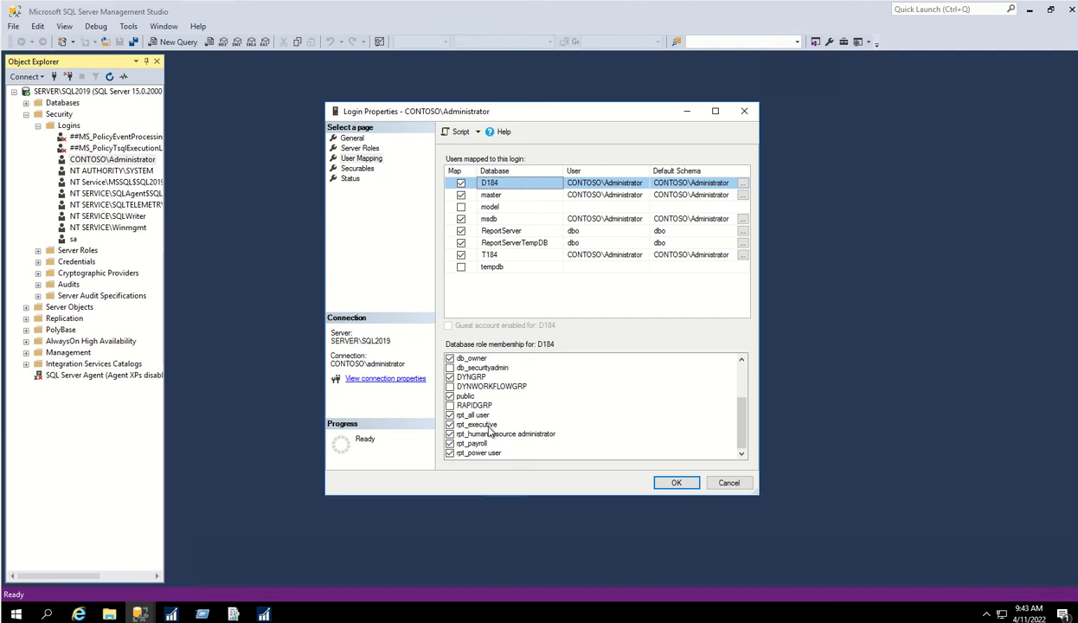
{"action": "left_click", "coordinate": [494, 253]}
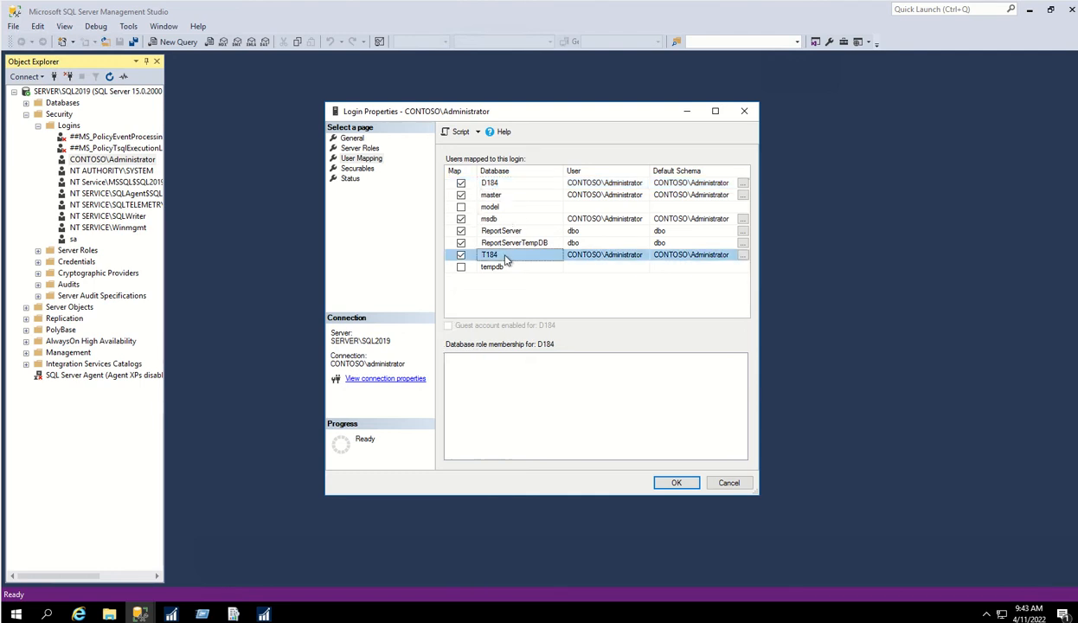
{"action": "scroll", "coordinate": [724, 370], "scroll_direction": "down", "scroll_amount": 10}
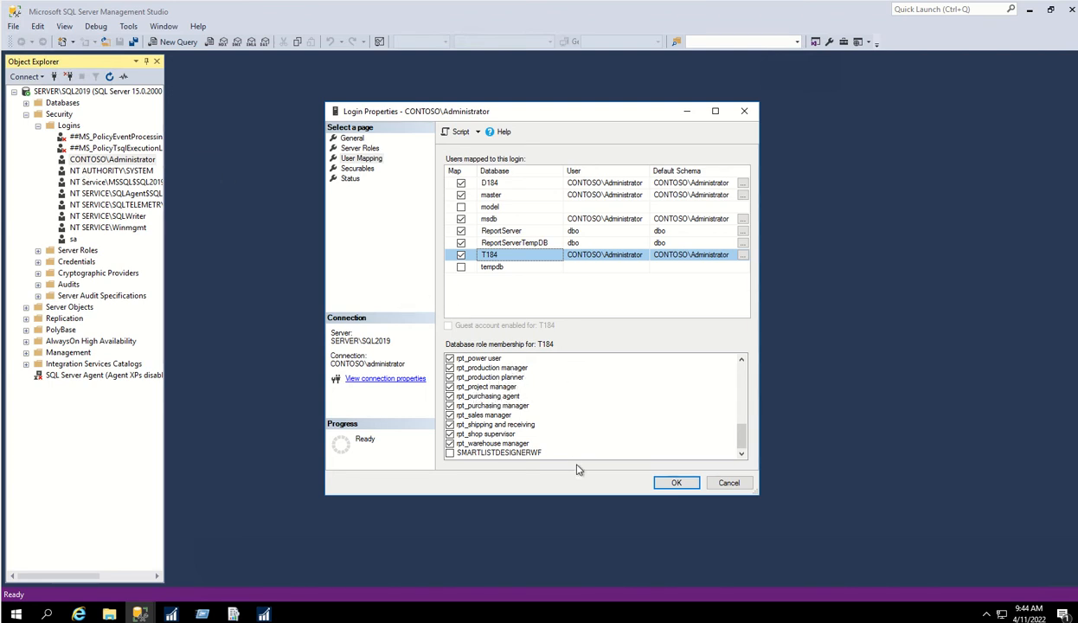
{"action": "left_click", "coordinate": [673, 483]}
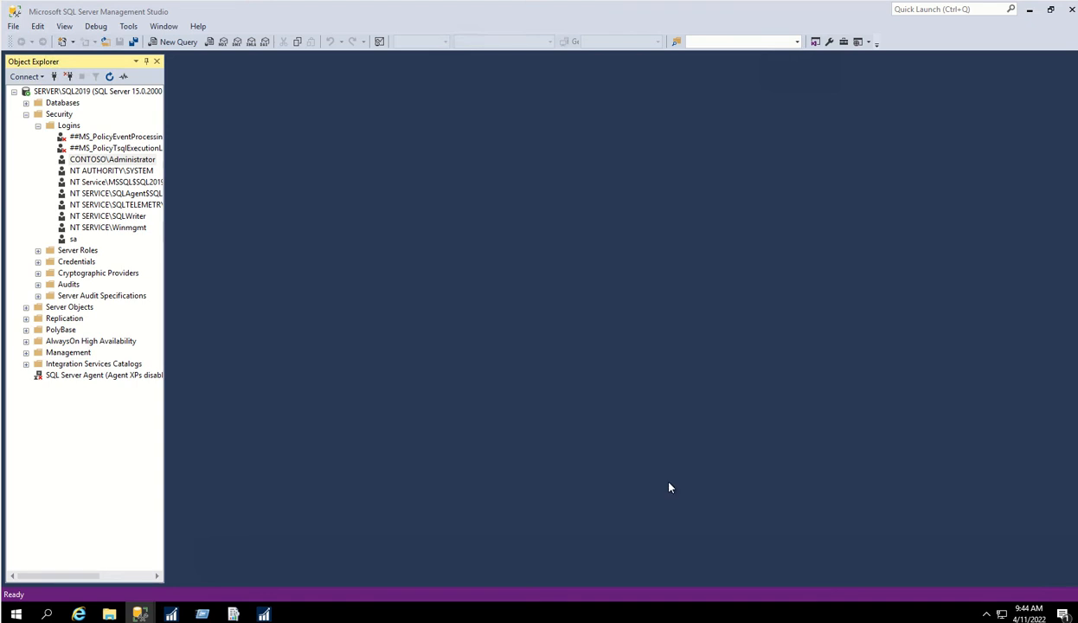
Return to the Reporting Services portal and run the Trial Balance Detail report with History Year No, Year 2027 and Sort By Division
{"action": "left_click", "coordinate": [1029, 9]}
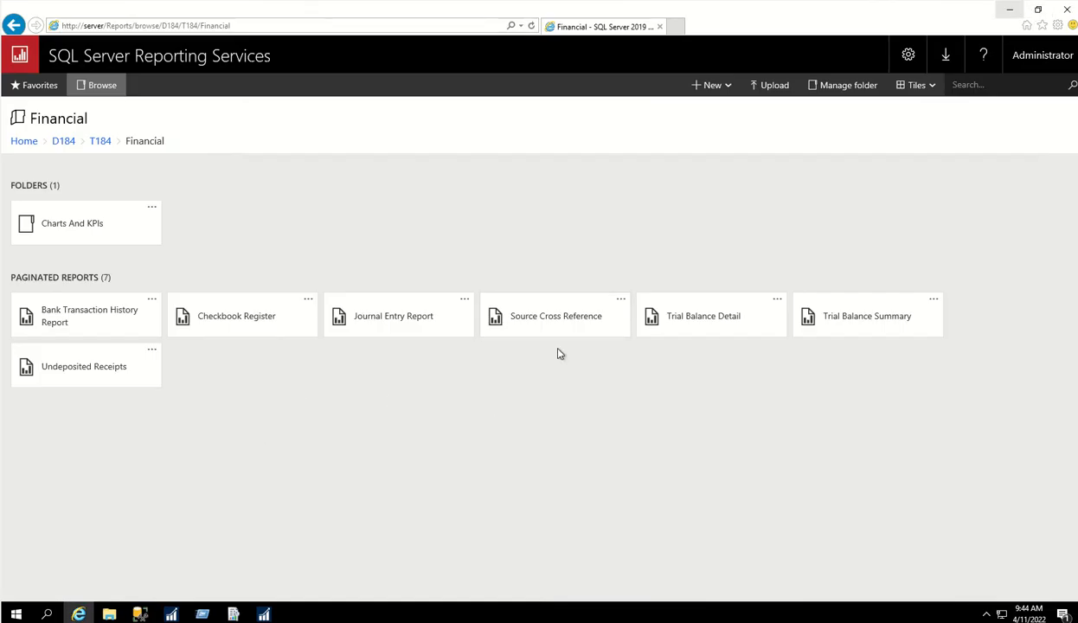
{"action": "left_click", "coordinate": [716, 334]}
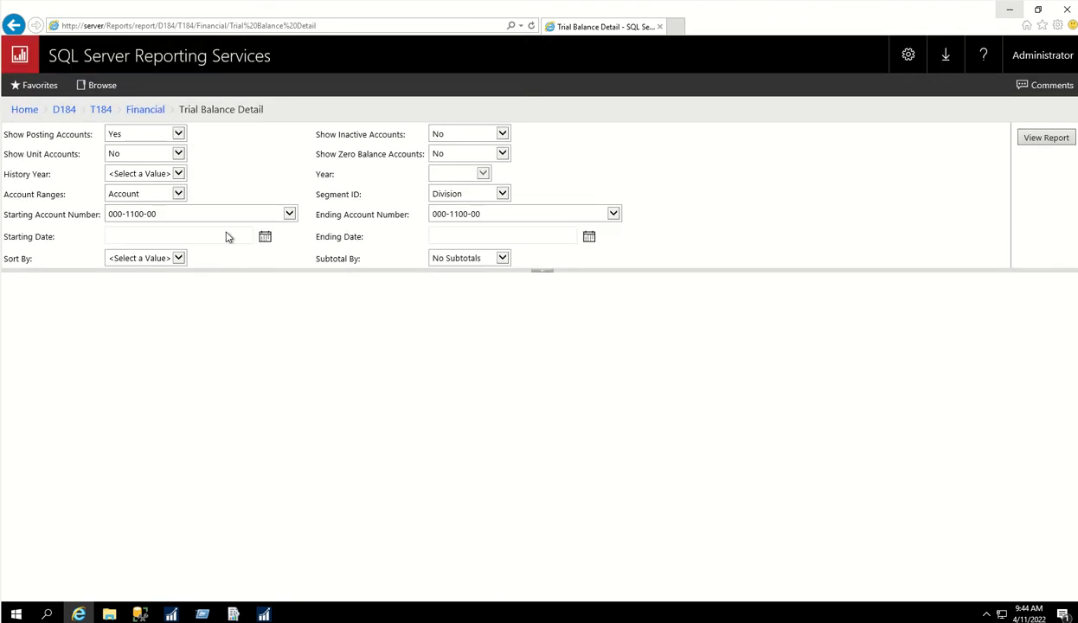
{"action": "left_click", "coordinate": [177, 174]}
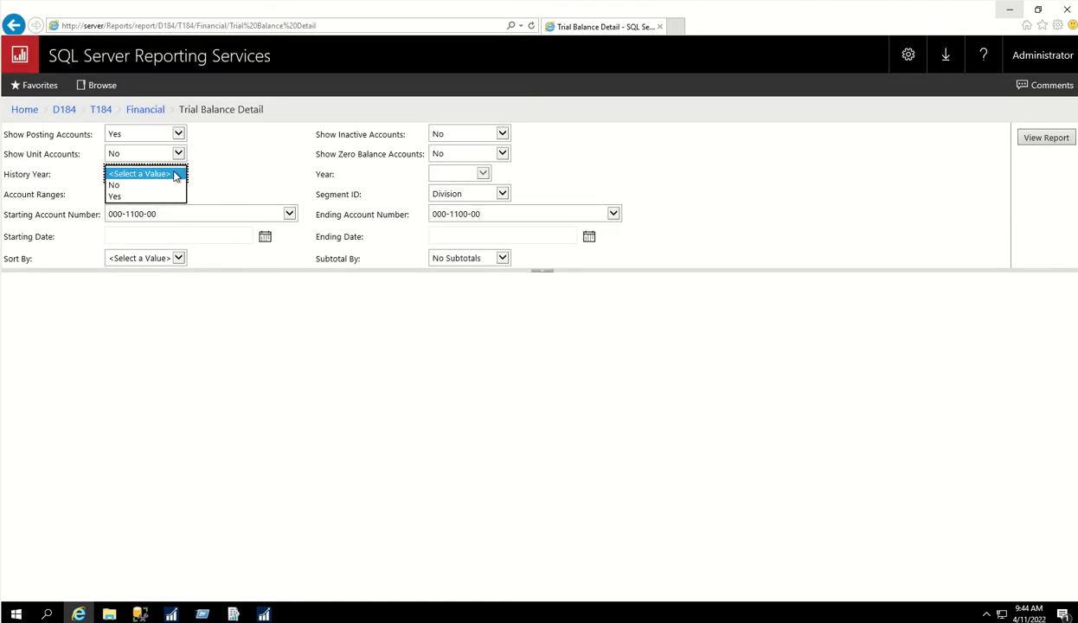
{"action": "left_click", "coordinate": [134, 185]}
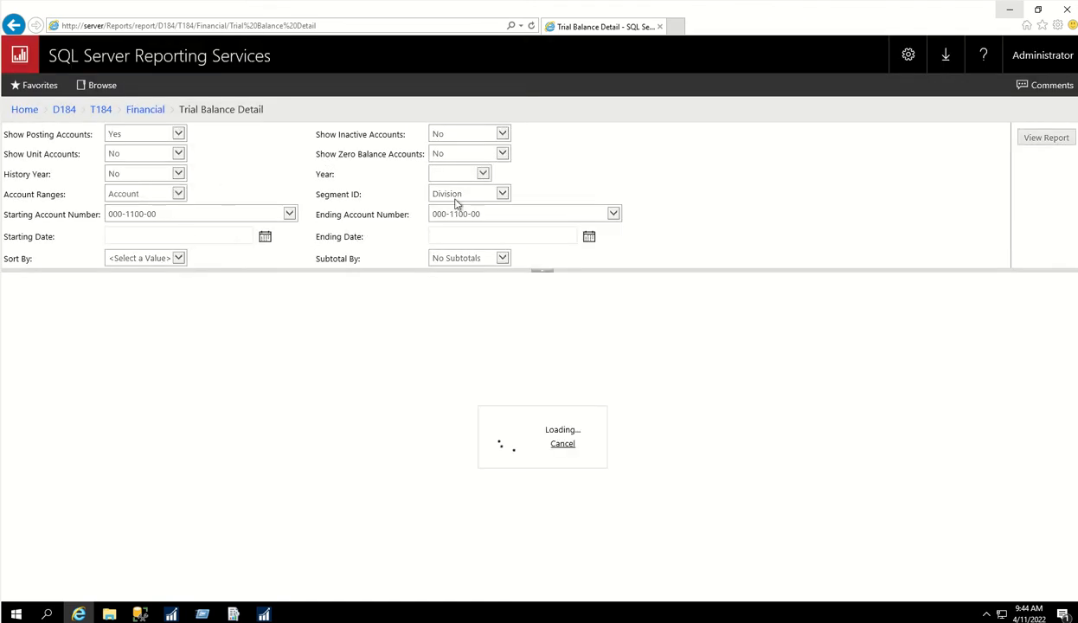
{"action": "left_click", "coordinate": [504, 174]}
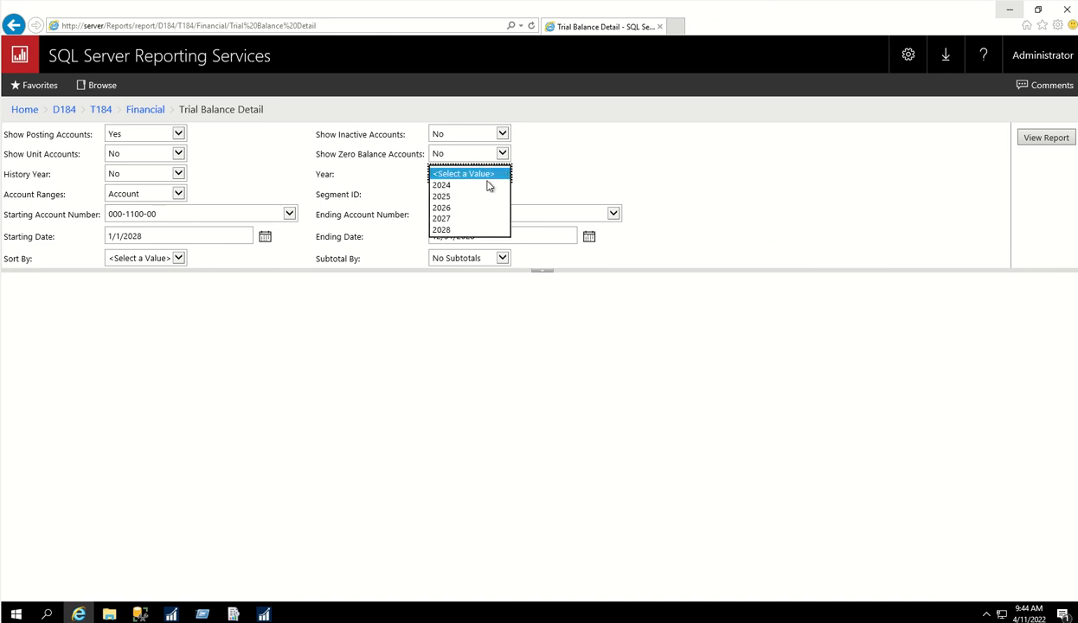
{"action": "left_click", "coordinate": [449, 225]}
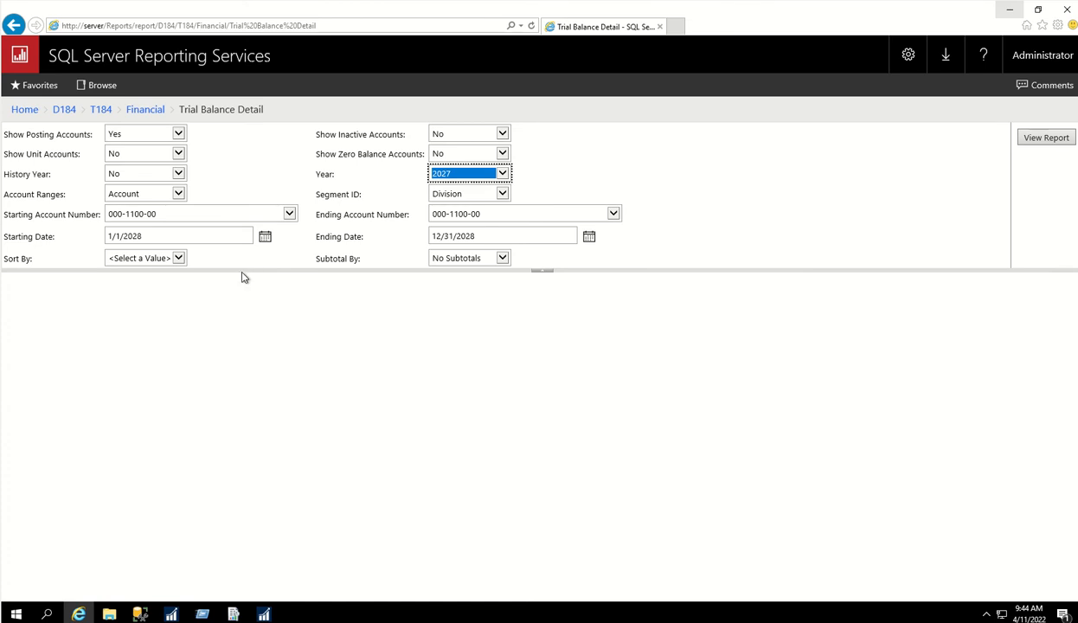
{"action": "left_click", "coordinate": [179, 258]}
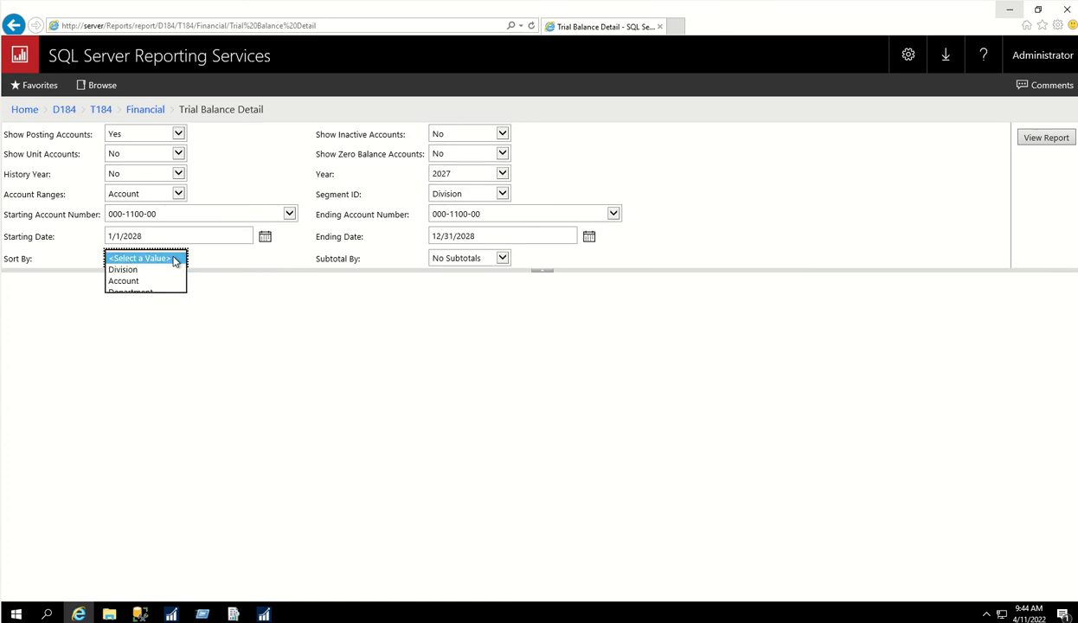
{"action": "left_click", "coordinate": [141, 268]}
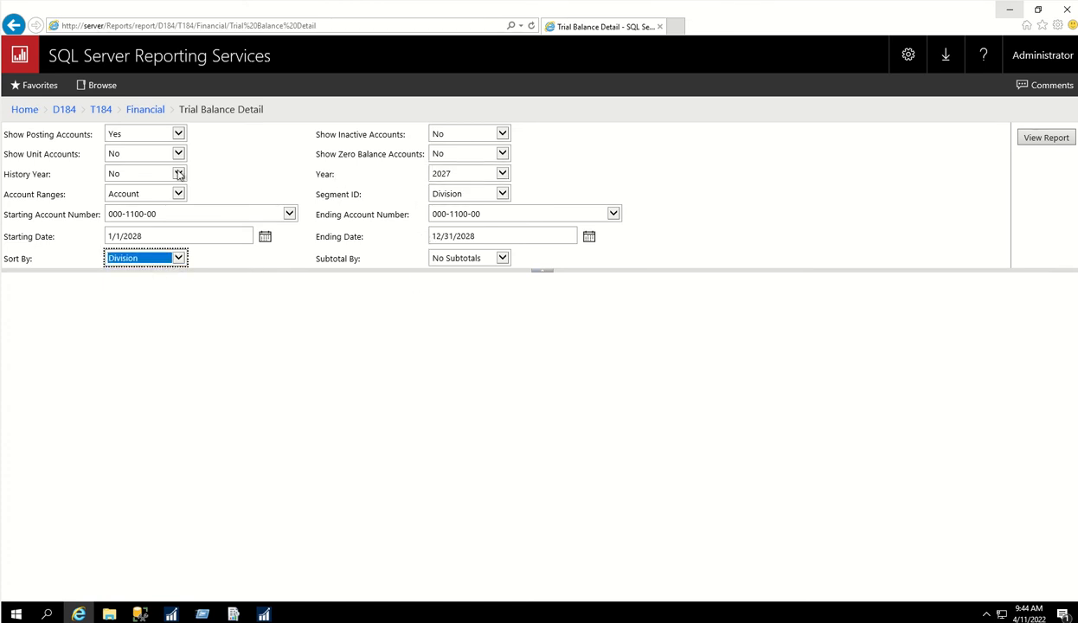
{"action": "left_click", "coordinate": [1033, 145]}
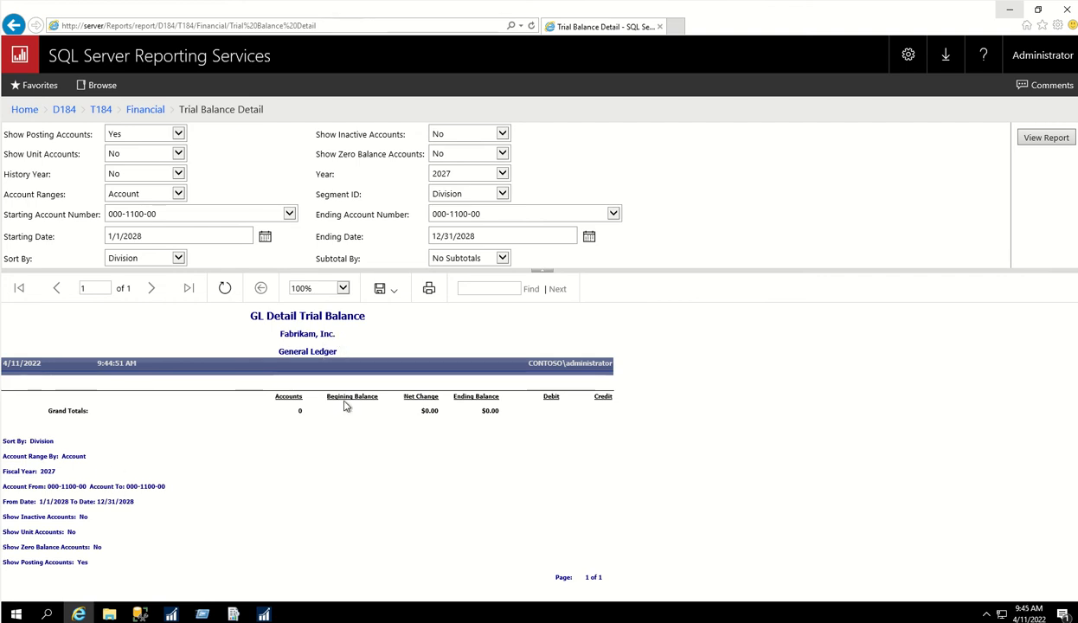
Switch to Microsoft Dynamics GP and close it
{"action": "mouse_move", "coordinate": [264, 615]}
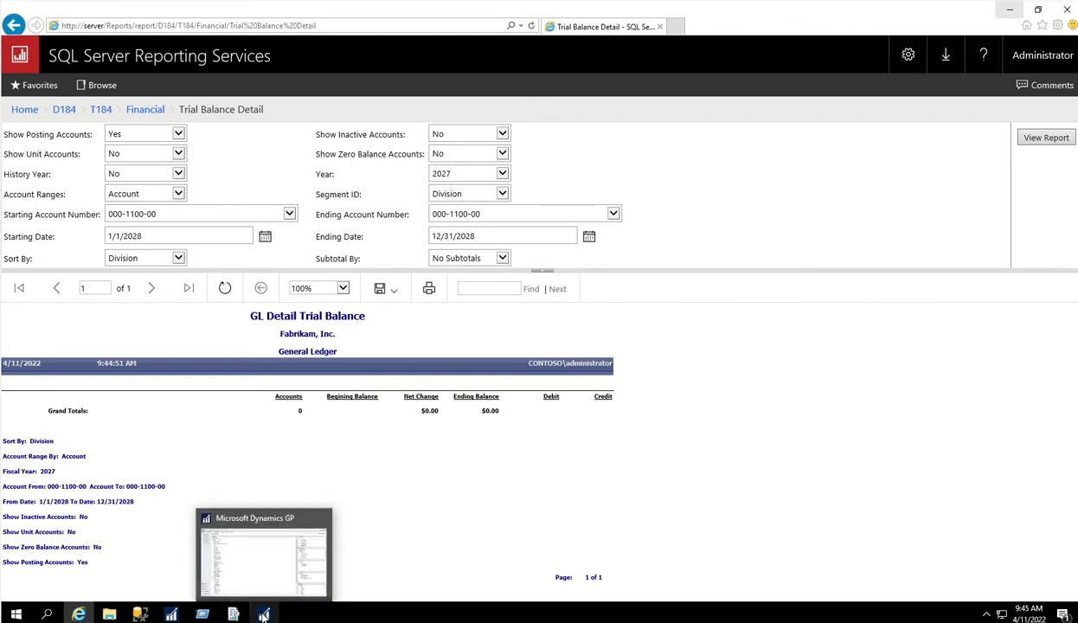
{"action": "left_click", "coordinate": [264, 615]}
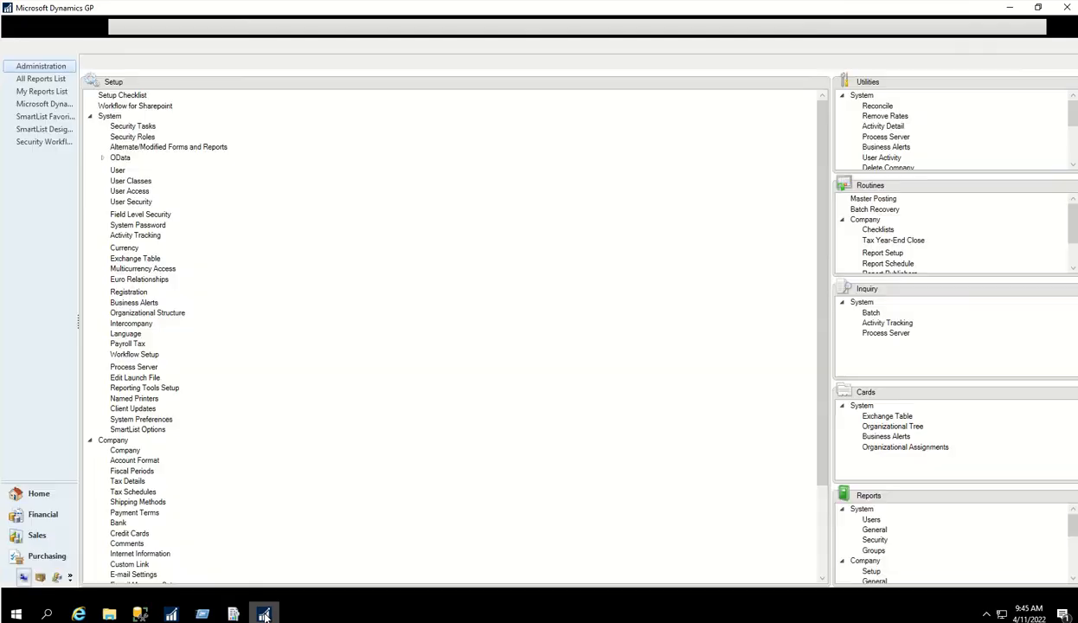
{"action": "left_click", "coordinate": [1067, 9]}
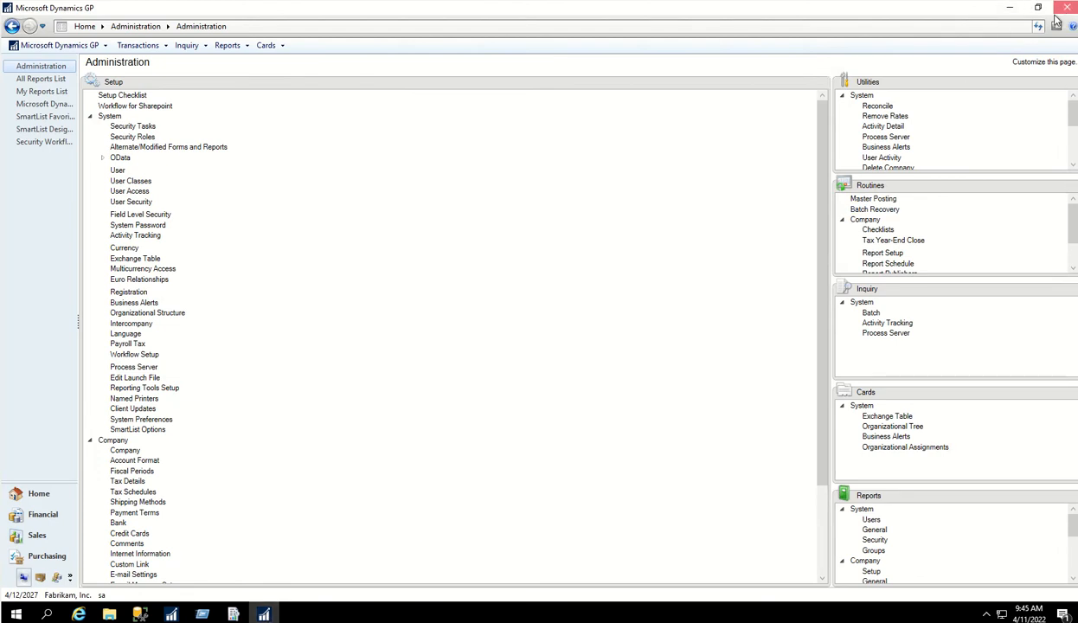
In File Explorer, browse to C:\Program Files (x86)\Microsoft Dynamics\GP and launch the Dynamics application with the DYNAMICS set file
{"action": "left_click", "coordinate": [110, 615]}
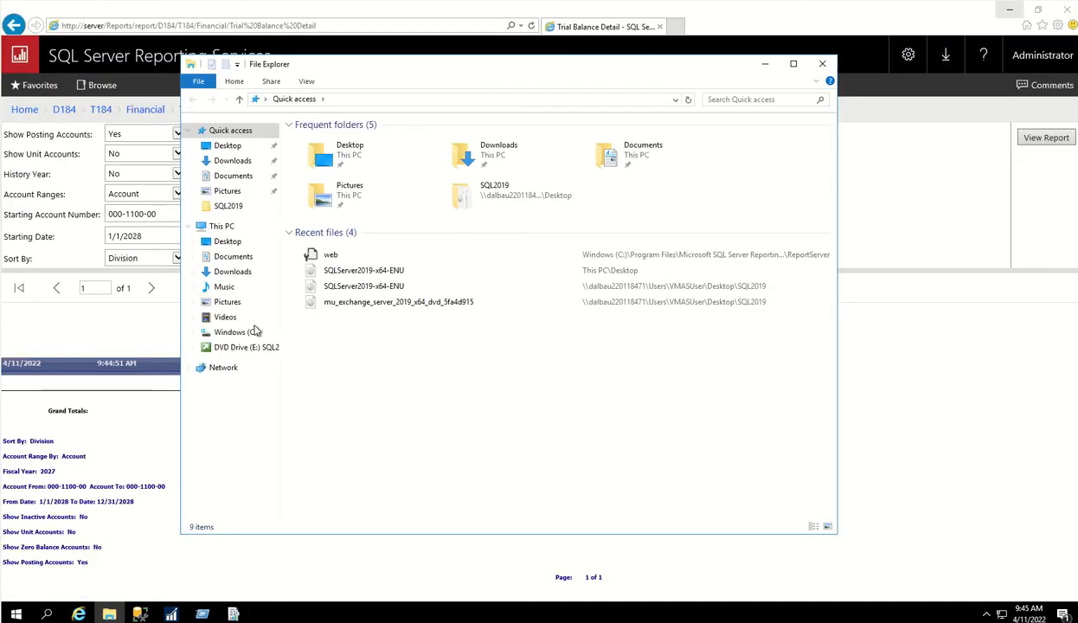
{"action": "left_click", "coordinate": [251, 332]}
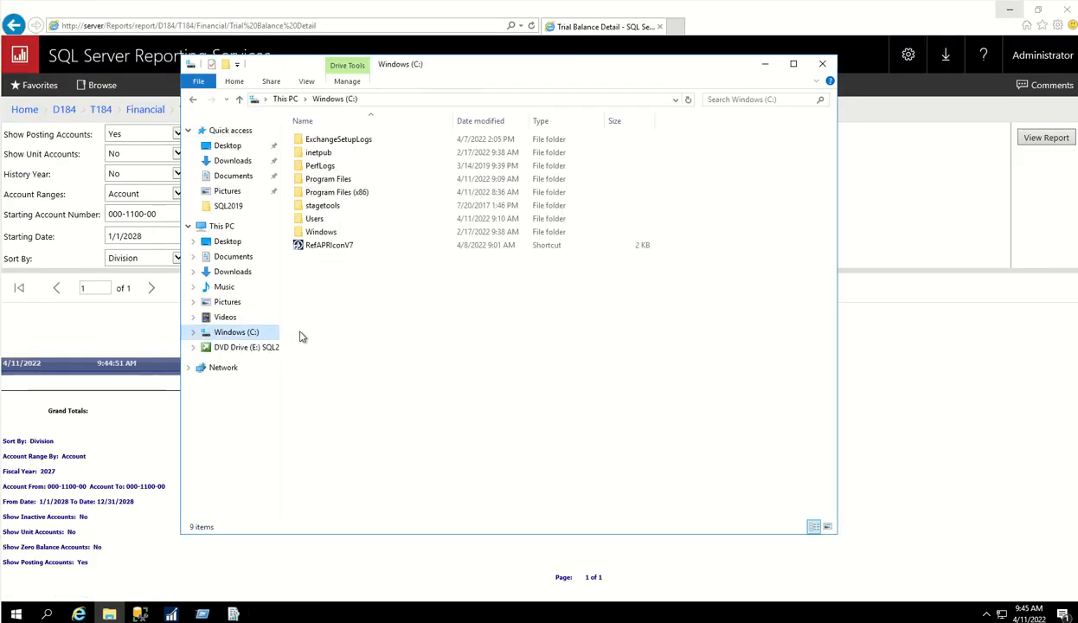
{"action": "double_click", "coordinate": [340, 192]}
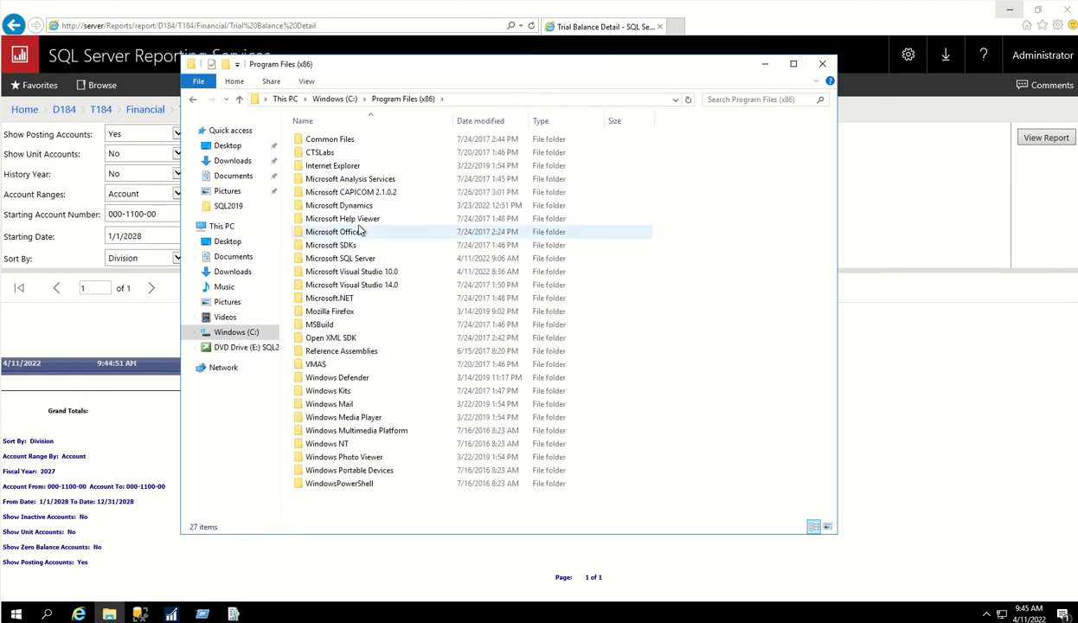
{"action": "left_click", "coordinate": [353, 208]}
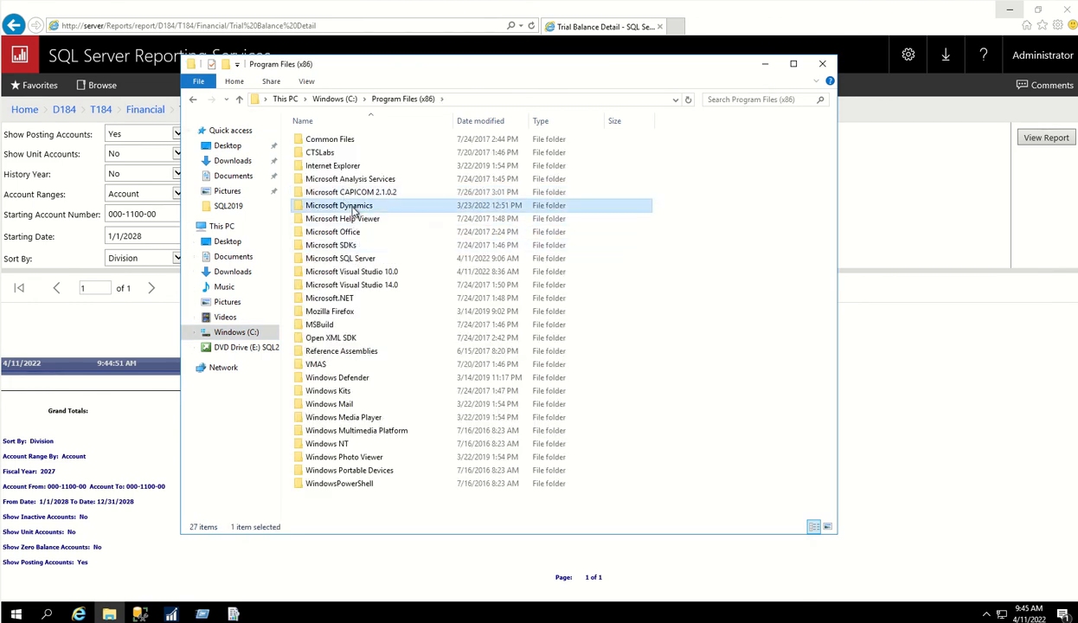
{"action": "double_click", "coordinate": [354, 207]}
{"action": "double_click", "coordinate": [321, 154]}
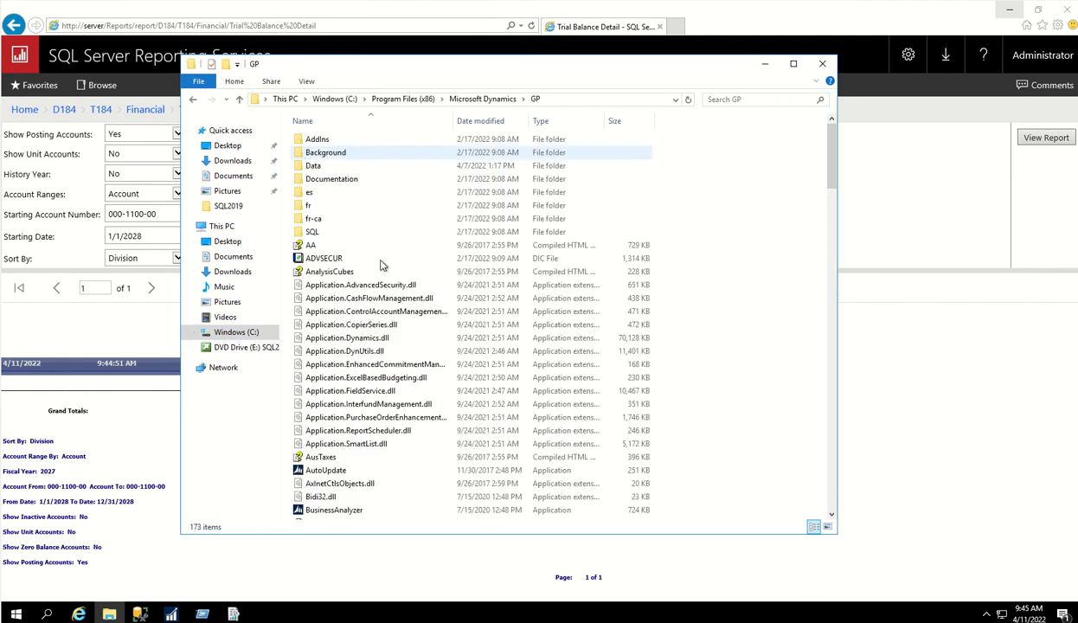
{"action": "scroll", "coordinate": [377, 312], "scroll_direction": "down", "scroll_amount": 10}
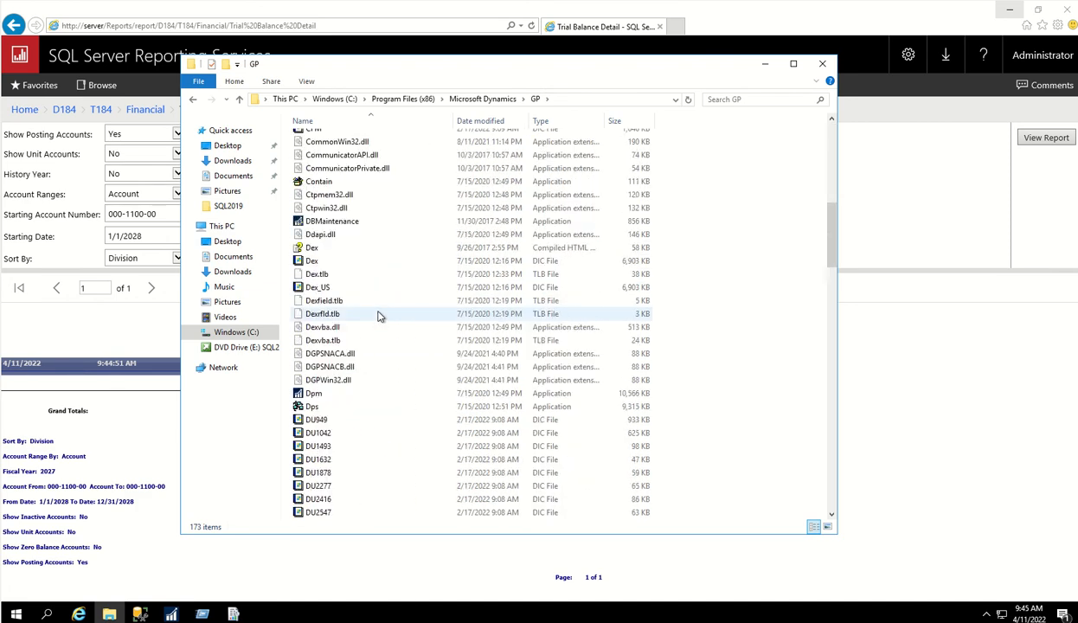
{"action": "scroll", "coordinate": [377, 316], "scroll_direction": "down", "scroll_amount": 7}
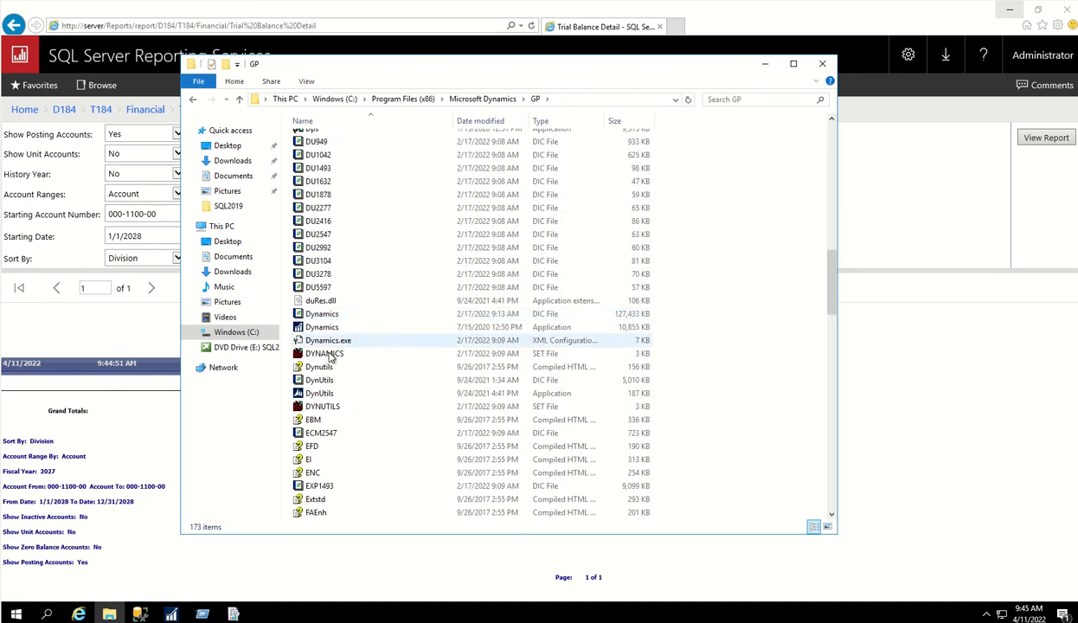
{"action": "left_click_drag", "start_coordinate": [330, 356], "coordinate": [325, 334]}
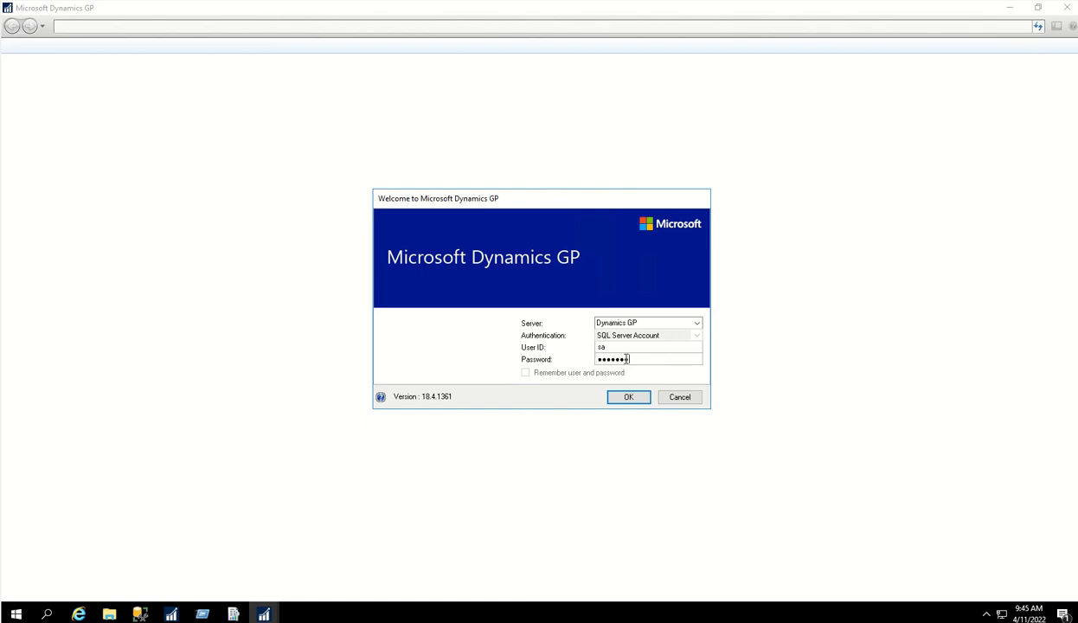
Log in to Dynamics GP as sa with the account password, and enter the sample company, acknowledging its date notice
{"action": "key", "text": "Return"}
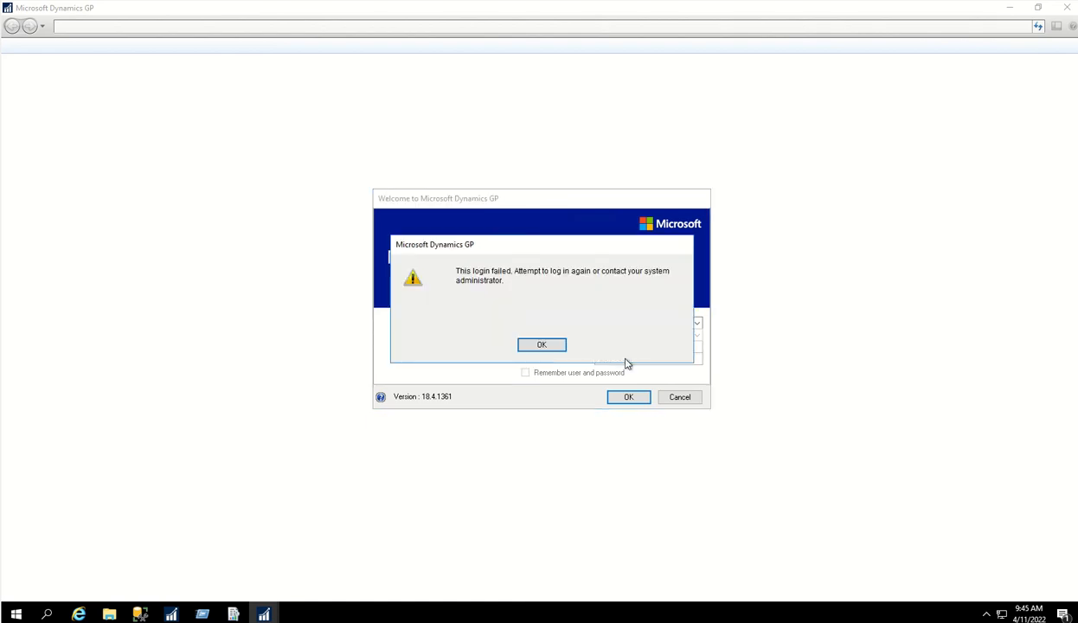
{"action": "left_click", "coordinate": [542, 345]}
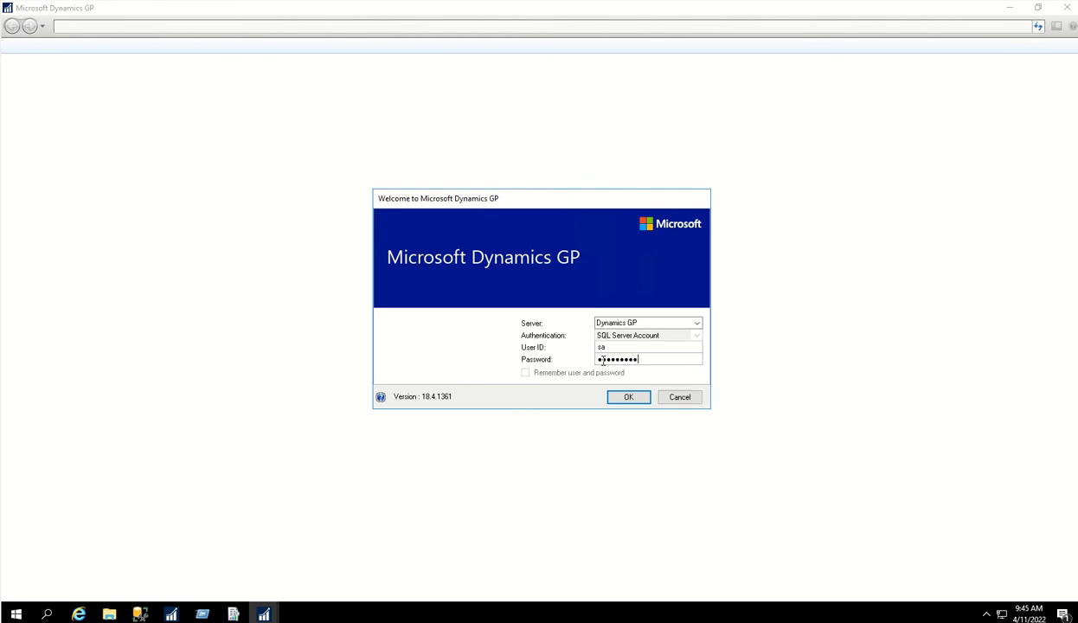
{"action": "left_click", "coordinate": [631, 402]}
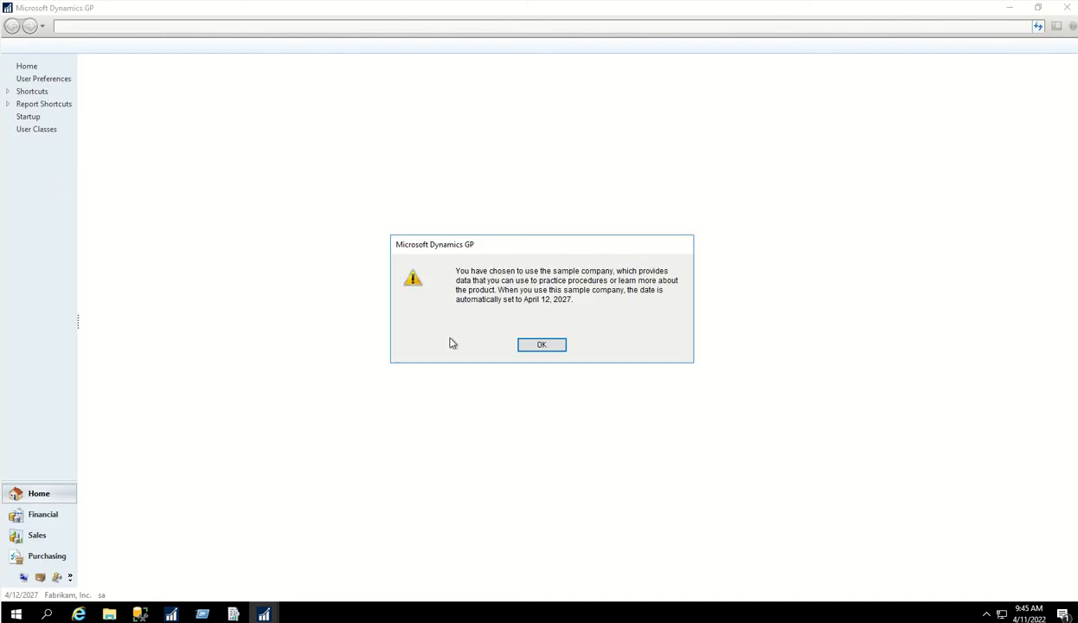
{"action": "left_click", "coordinate": [538, 345]}
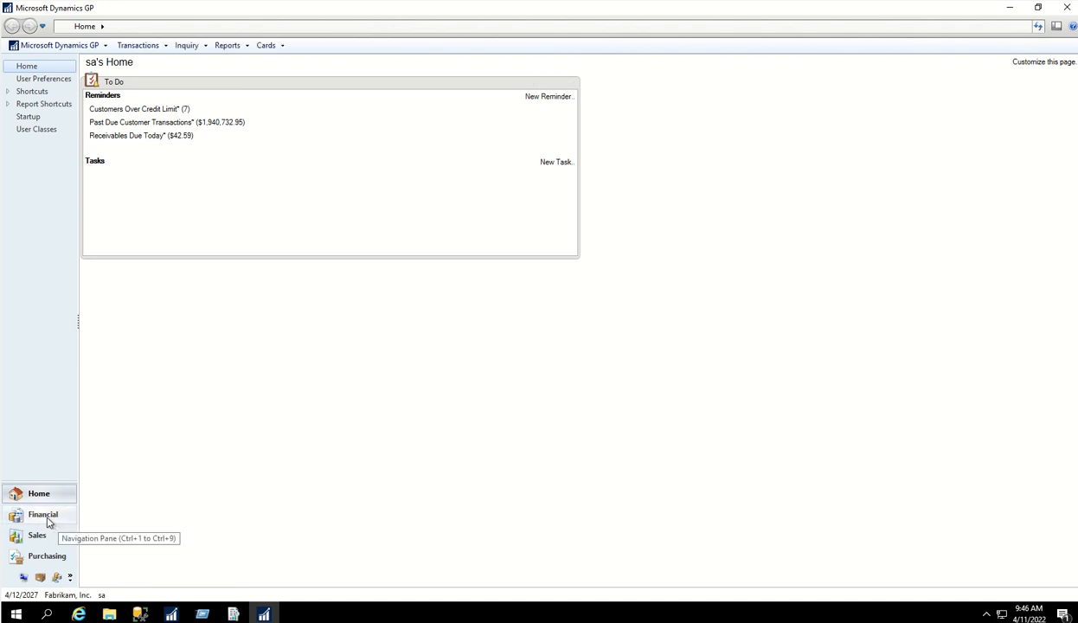
Widen the navigation pane in the Financial area and open its Reporting Services Reports list
{"action": "left_click", "coordinate": [47, 517]}
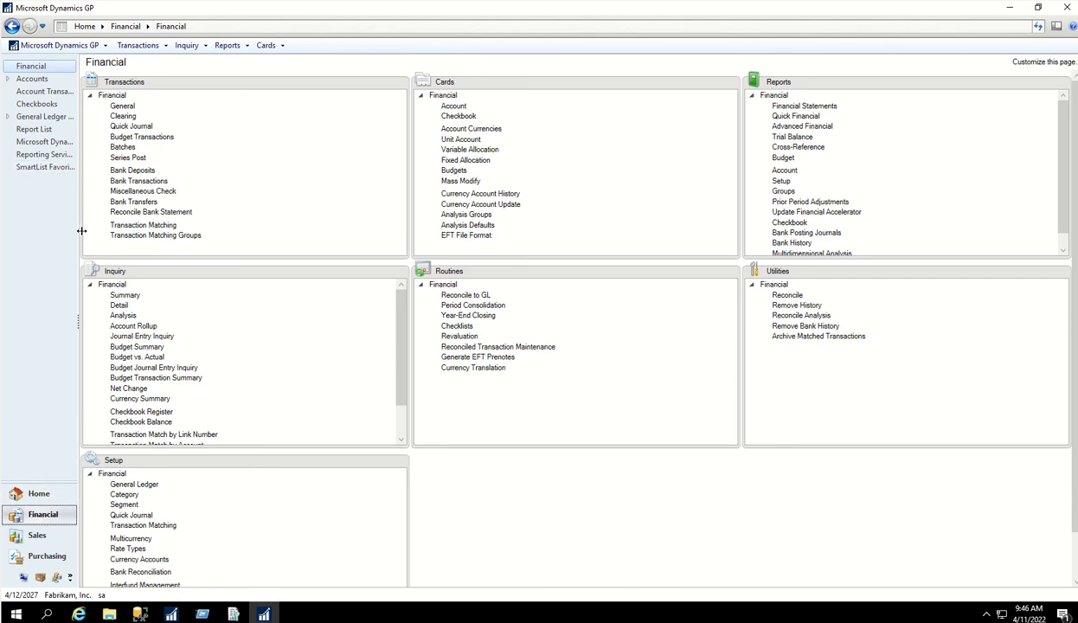
{"action": "left_click_drag", "start_coordinate": [82, 231], "coordinate": [147, 228]}
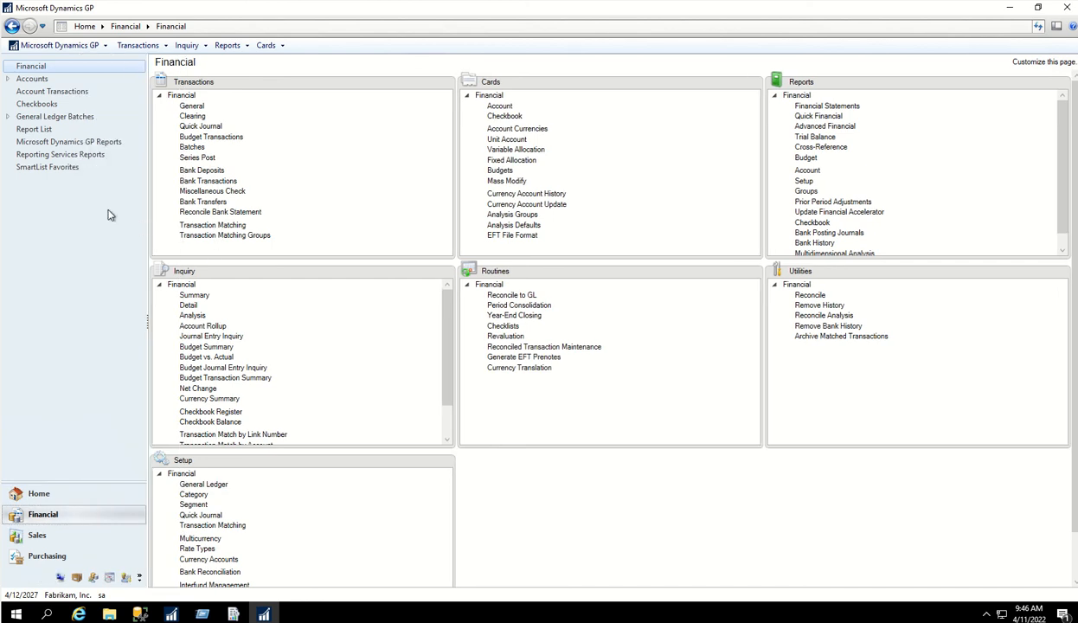
{"action": "left_click", "coordinate": [46, 161]}
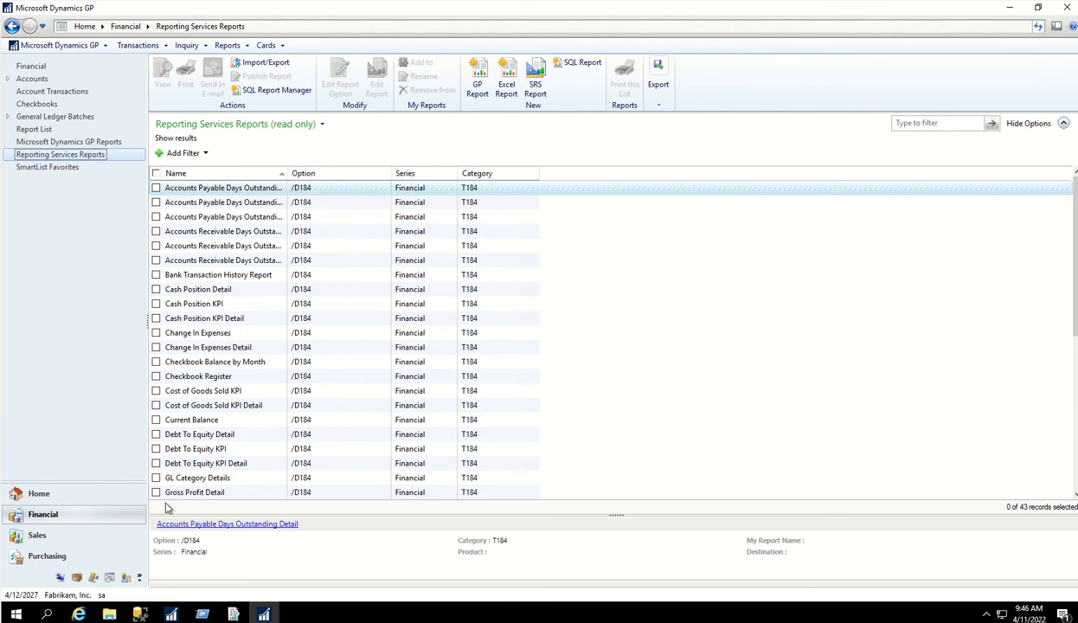
Open the Accounts Due report from the Administration area's Reporting Services Reports list and maximize its report viewer
{"action": "left_click", "coordinate": [59, 578]}
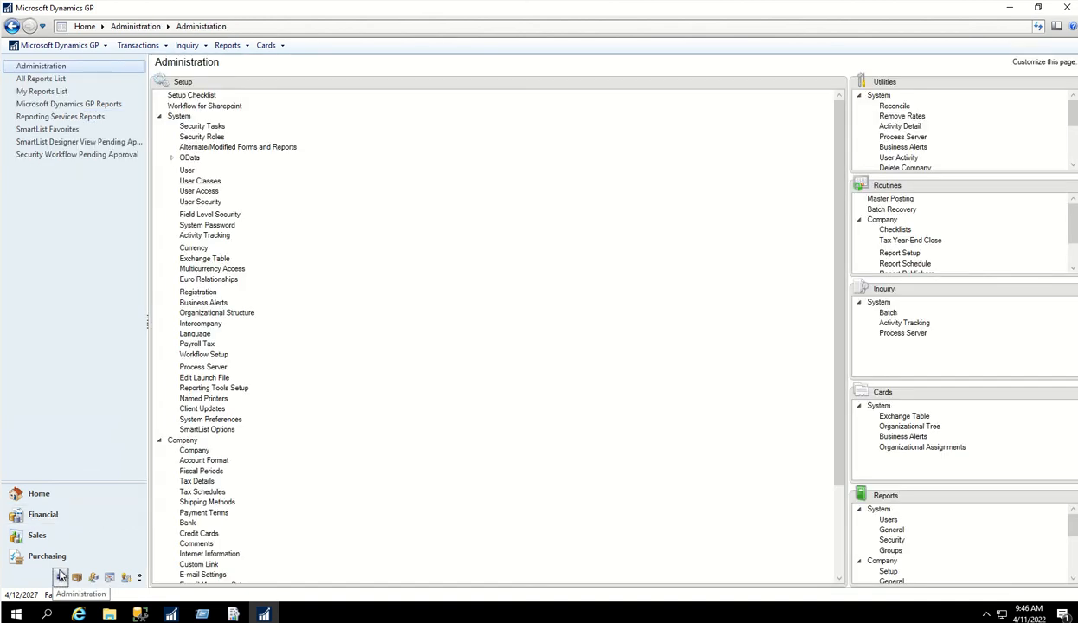
{"action": "left_click", "coordinate": [62, 117]}
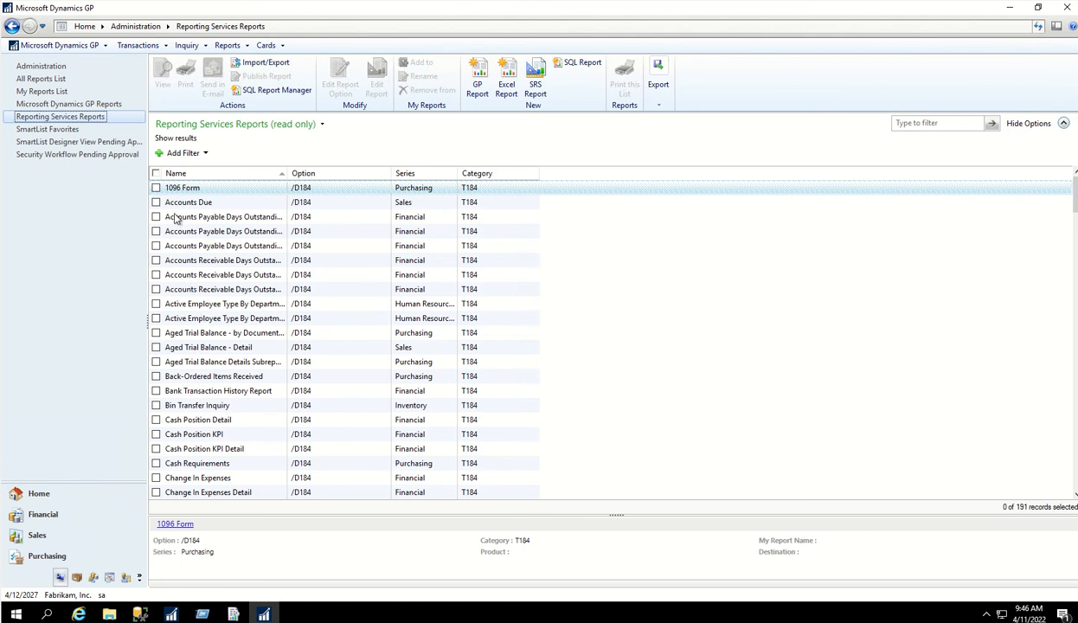
{"action": "left_click", "coordinate": [156, 203]}
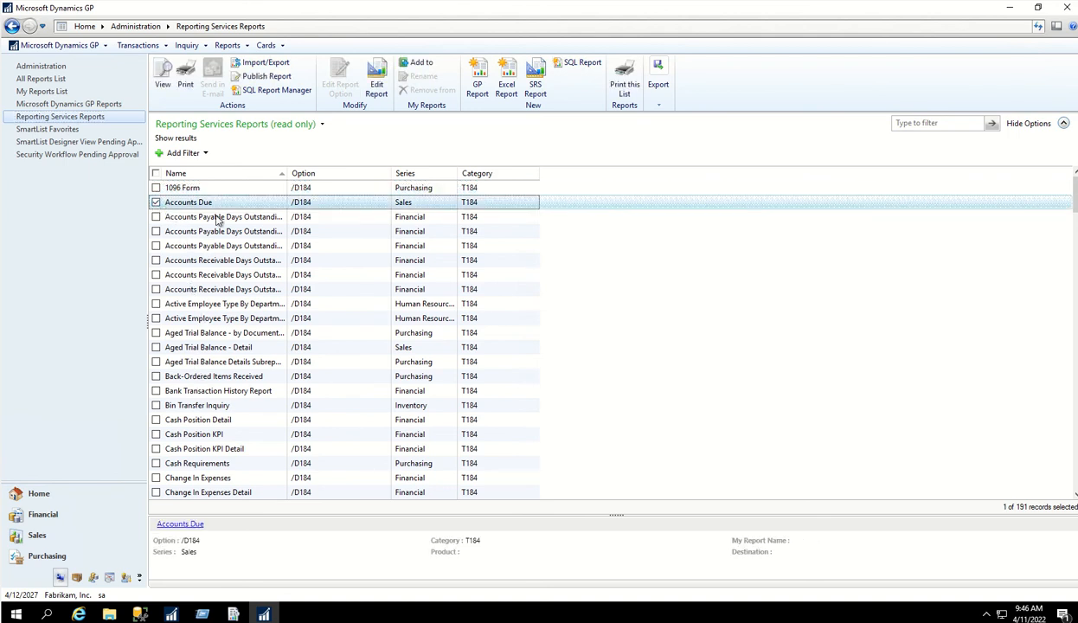
{"action": "left_click", "coordinate": [164, 86]}
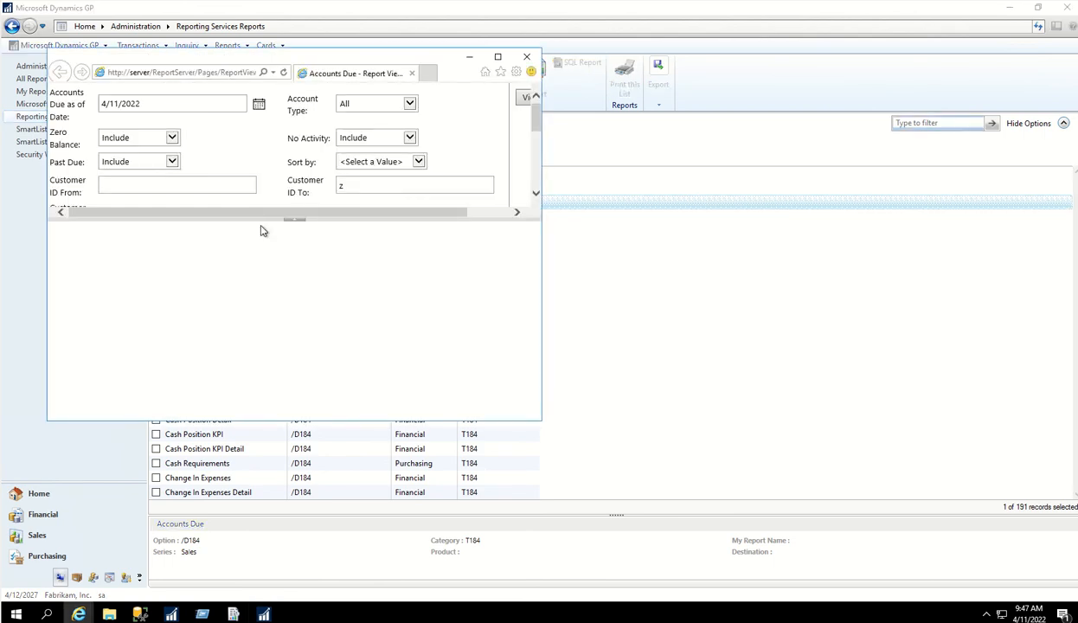
{"action": "left_click", "coordinate": [498, 58]}
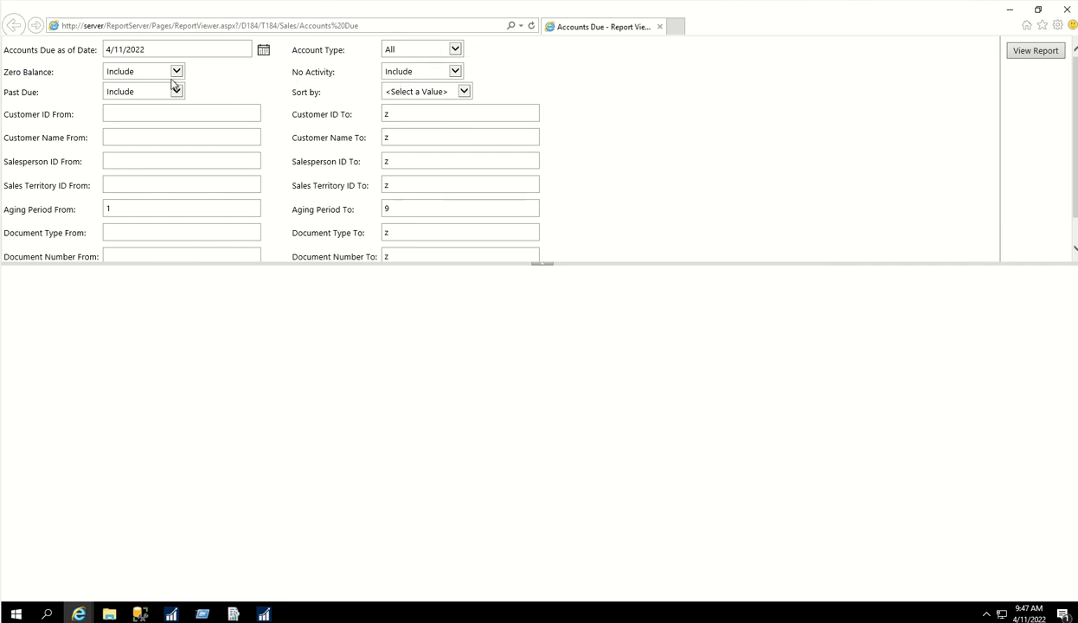
Run the Accounts Due report sorted by Customer ID, and close the report viewer
{"action": "left_click", "coordinate": [417, 92]}
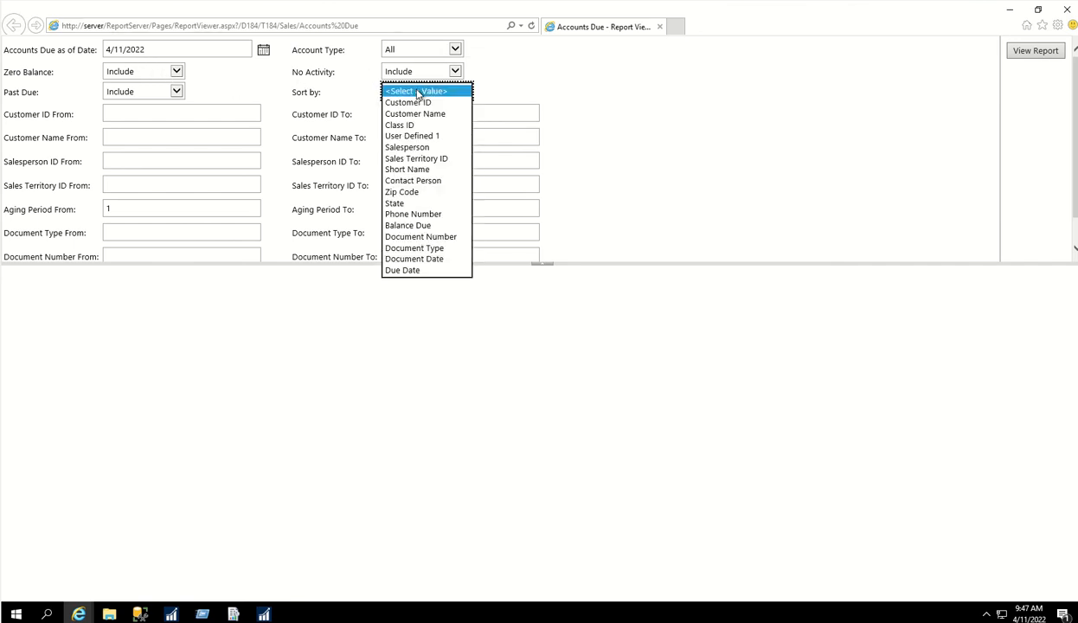
{"action": "left_click", "coordinate": [413, 103]}
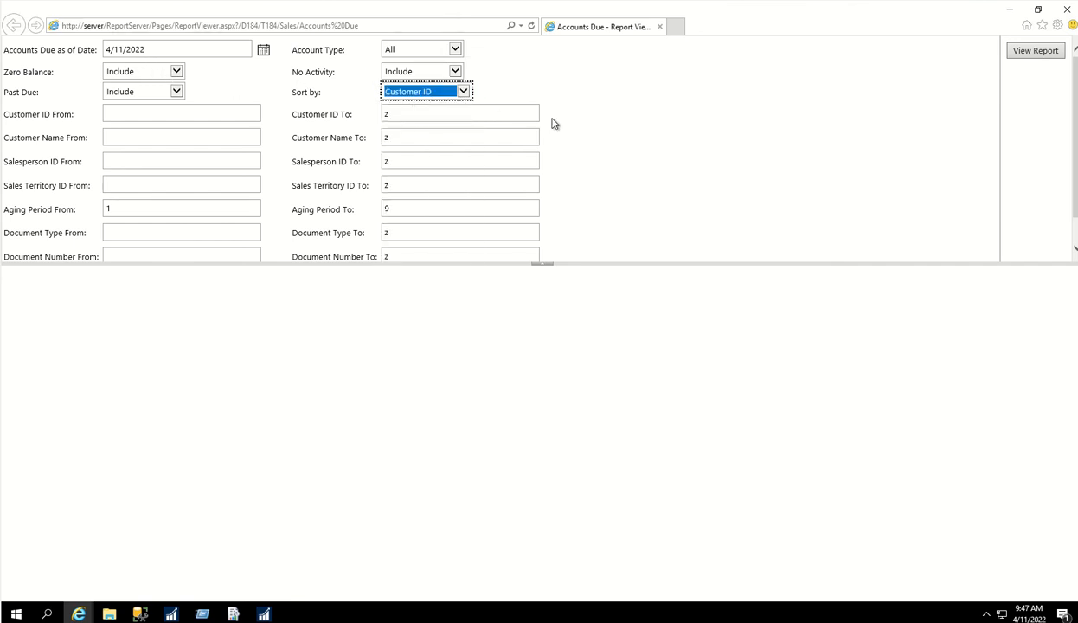
{"action": "left_click", "coordinate": [1035, 50]}
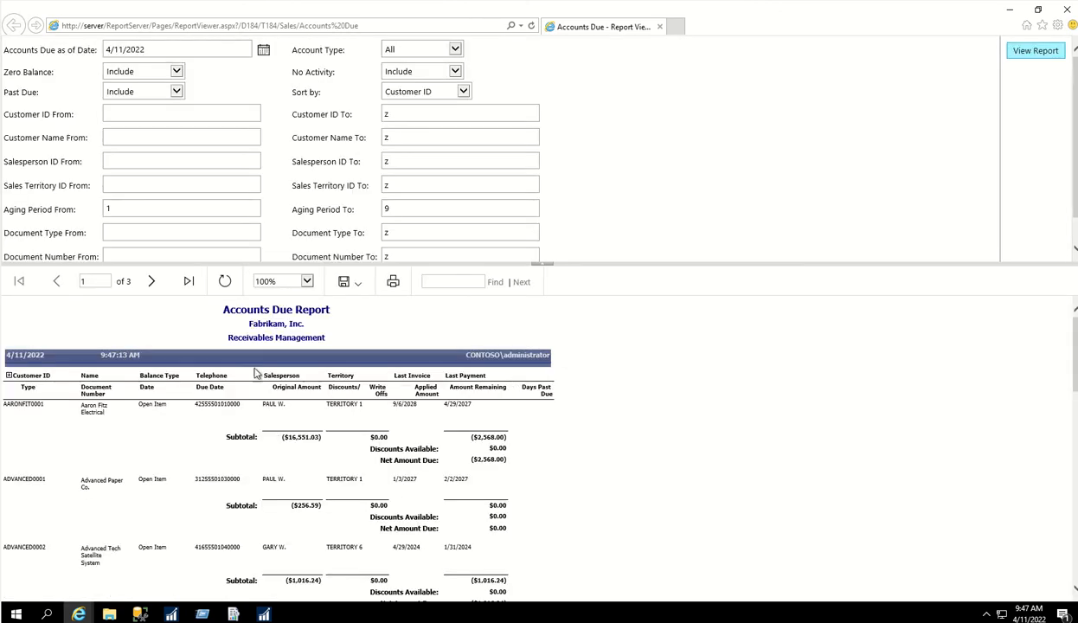
{"action": "left_click", "coordinate": [1068, 8]}
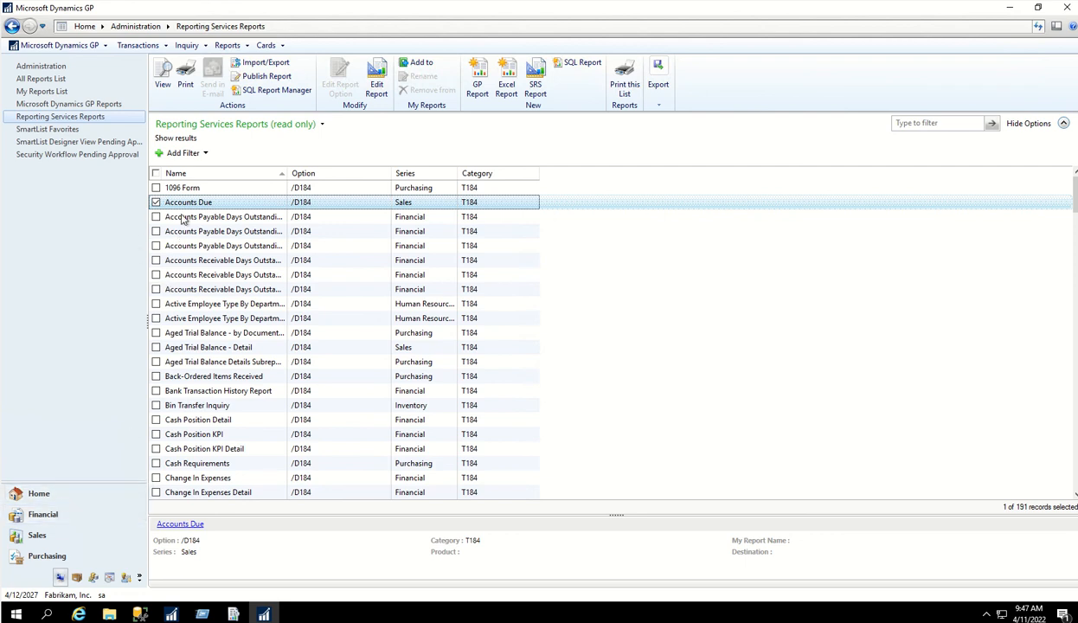
Open the Financial Accounts list and page through its Current Balance by Account report to the last page
{"action": "left_click", "coordinate": [50, 514]}
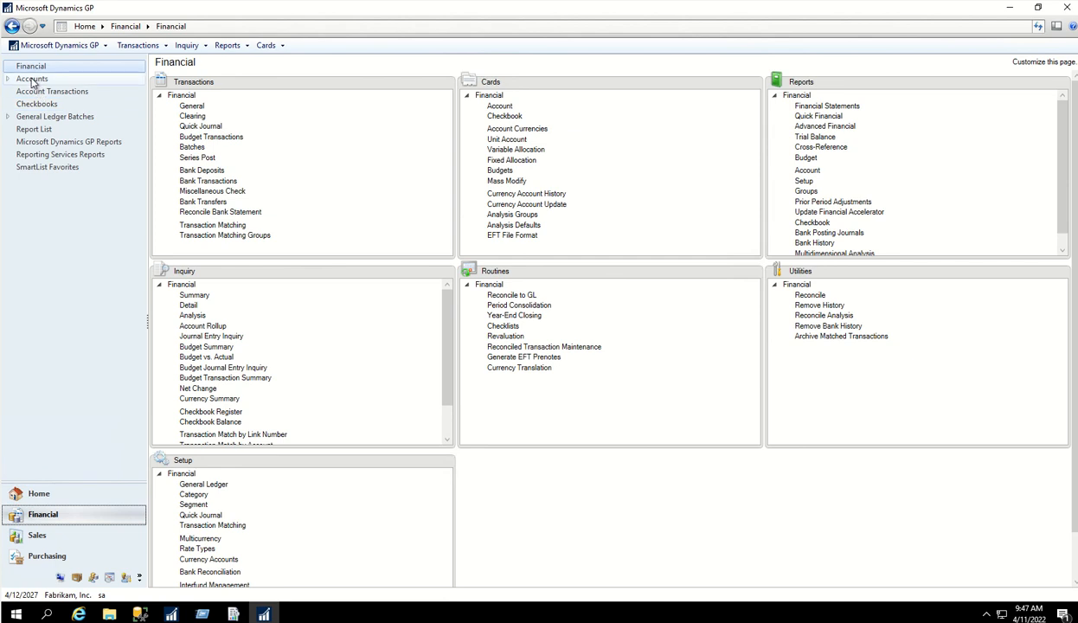
{"action": "left_click", "coordinate": [32, 79]}
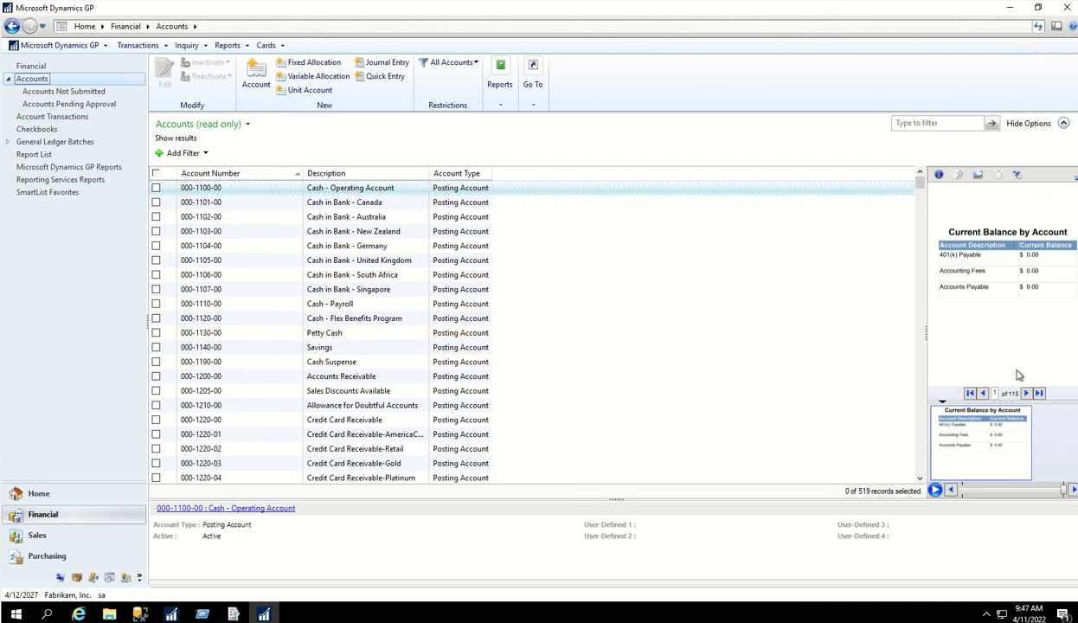
{"action": "left_click", "coordinate": [1027, 394]}
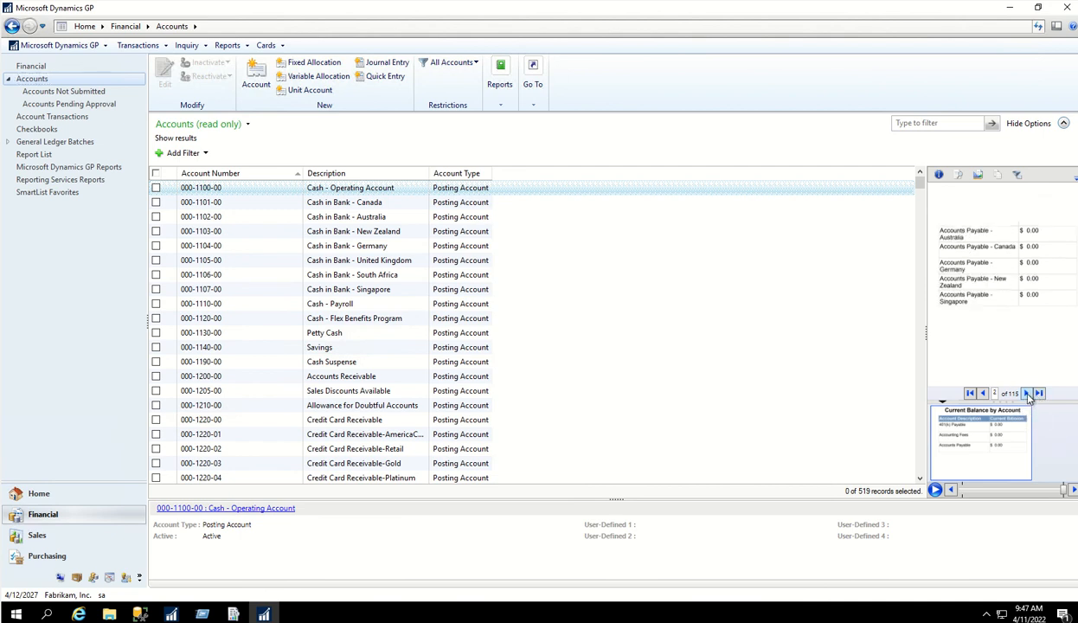
{"action": "left_click", "coordinate": [1027, 394]}
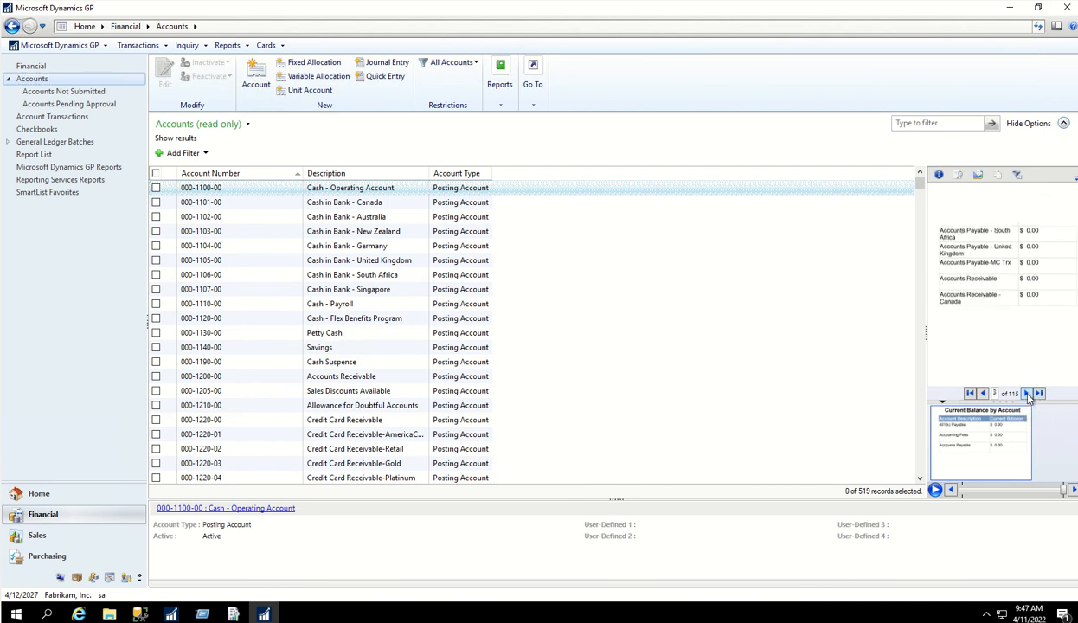
{"action": "left_click", "coordinate": [1027, 393]}
{"action": "left_click", "coordinate": [1027, 394]}
{"action": "left_click", "coordinate": [1027, 394]}
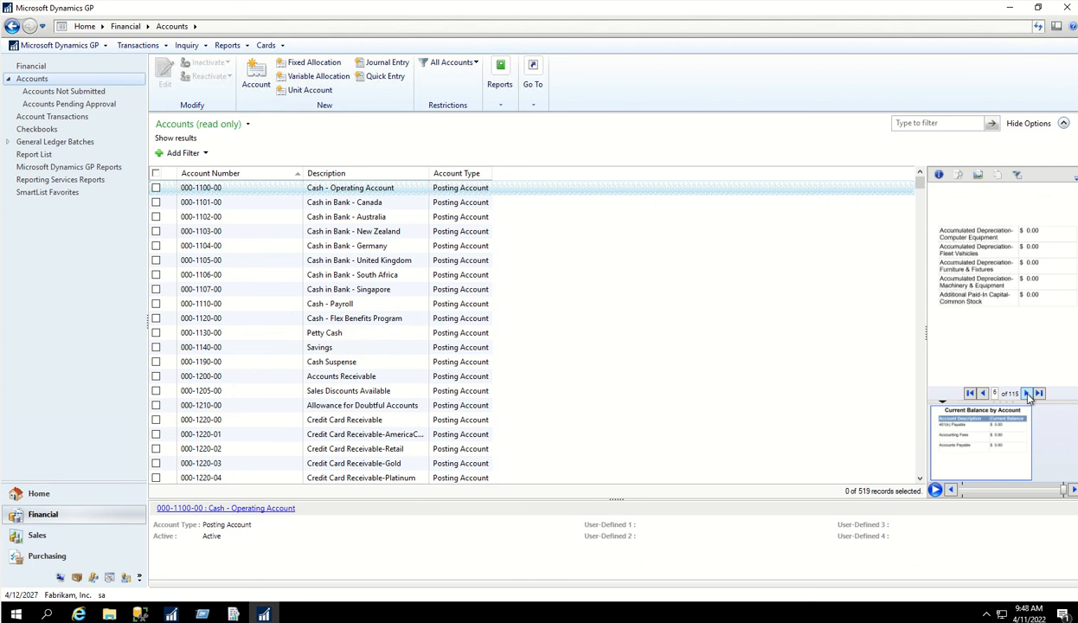
{"action": "left_click", "coordinate": [1028, 394]}
{"action": "left_click", "coordinate": [1040, 394]}
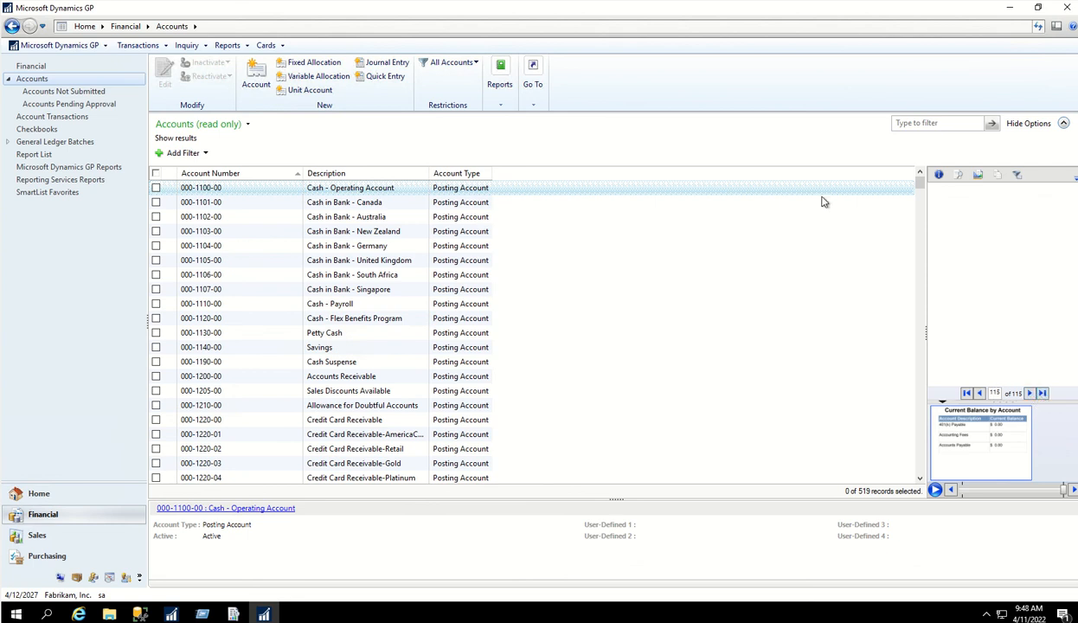
Open the home page customization and enable Business Analyzer
{"action": "left_click", "coordinate": [37, 495]}
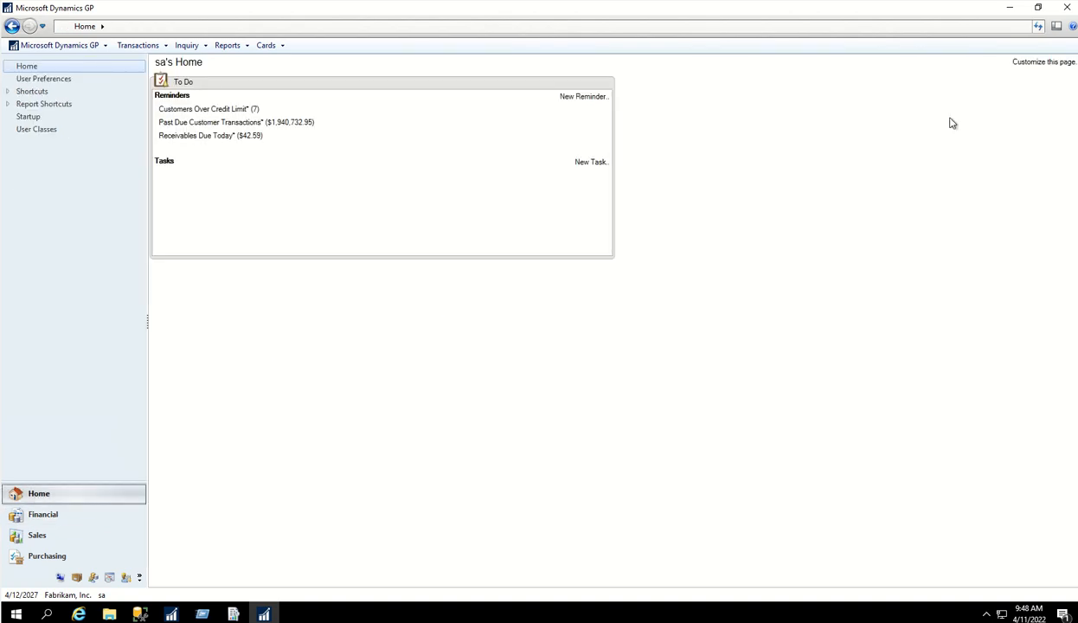
{"action": "left_click", "coordinate": [1033, 64]}
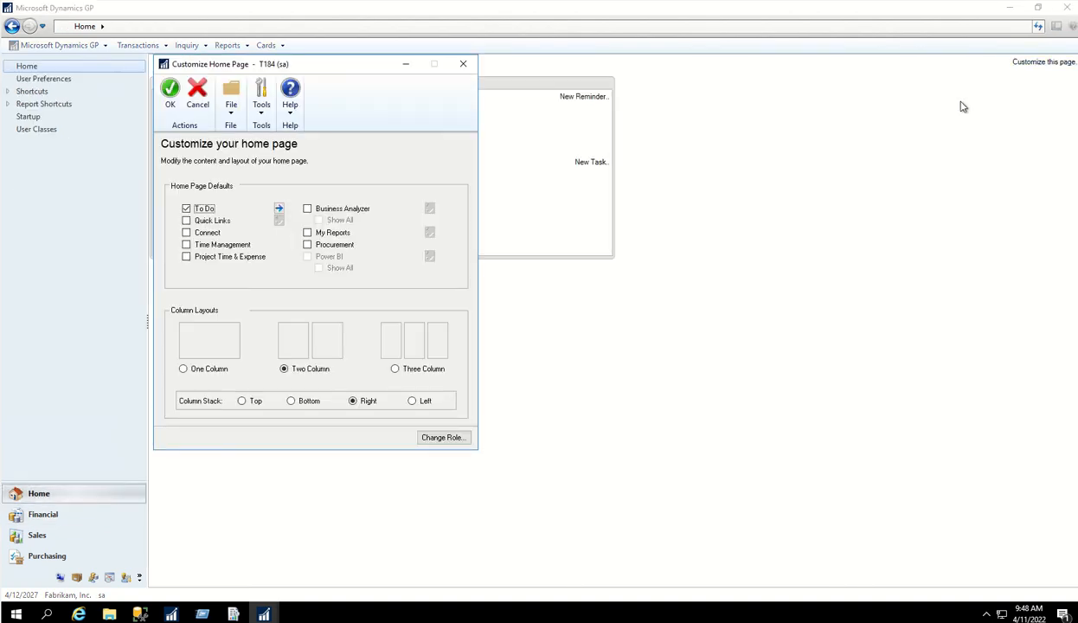
{"action": "left_click", "coordinate": [307, 210]}
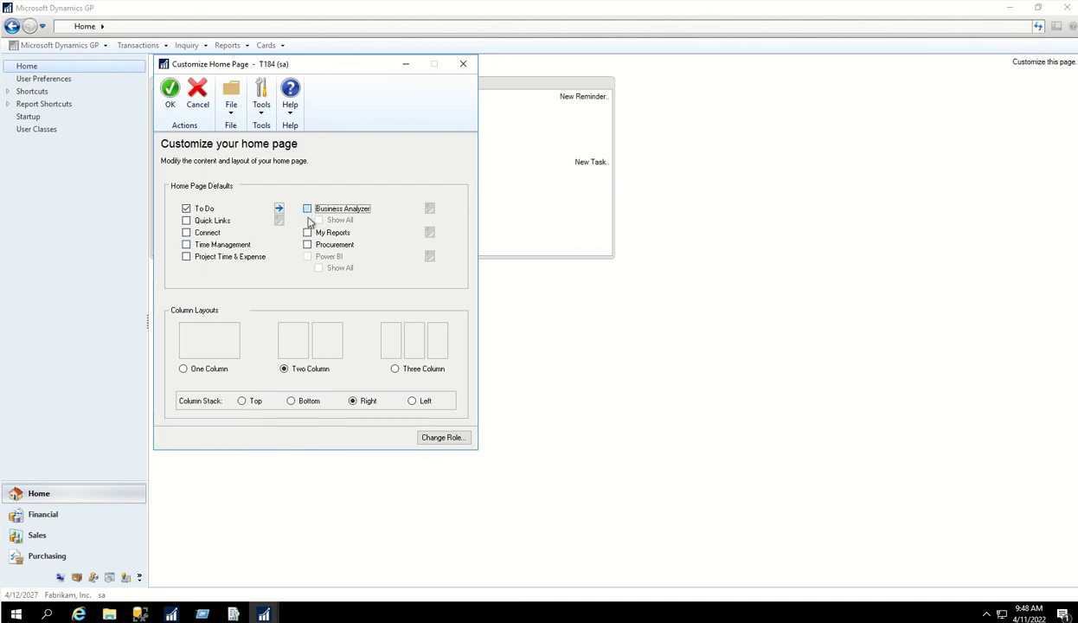
Add the Accounts Payable Days Outstanding Detail and Accounts Receivable Days Outstanding reports to Business Analyzer and save the home page customization
{"action": "left_click", "coordinate": [431, 209]}
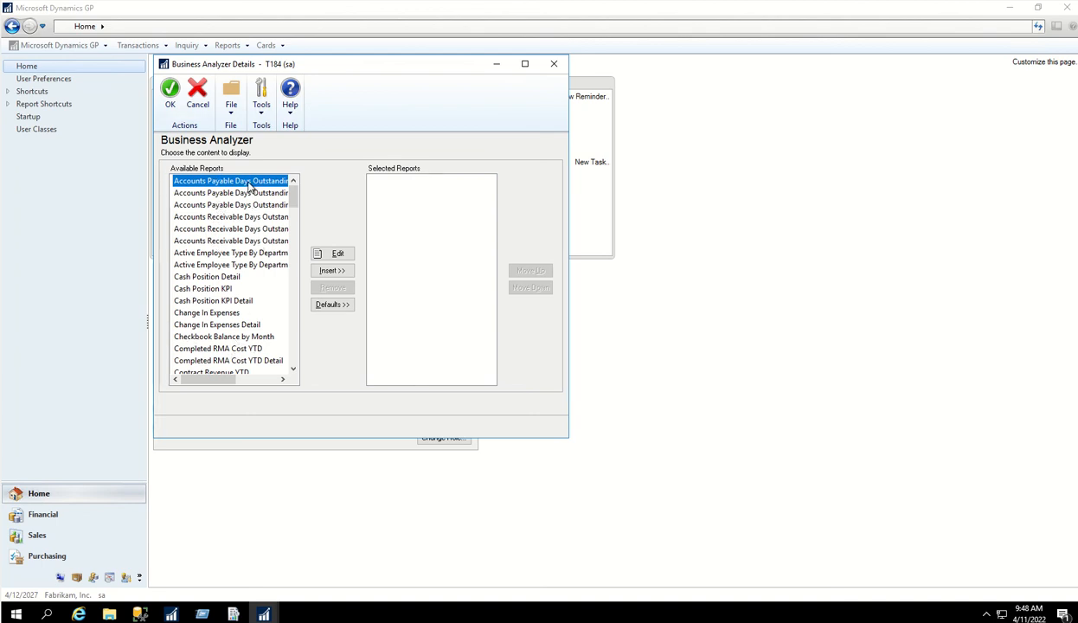
{"action": "left_click", "coordinate": [330, 275]}
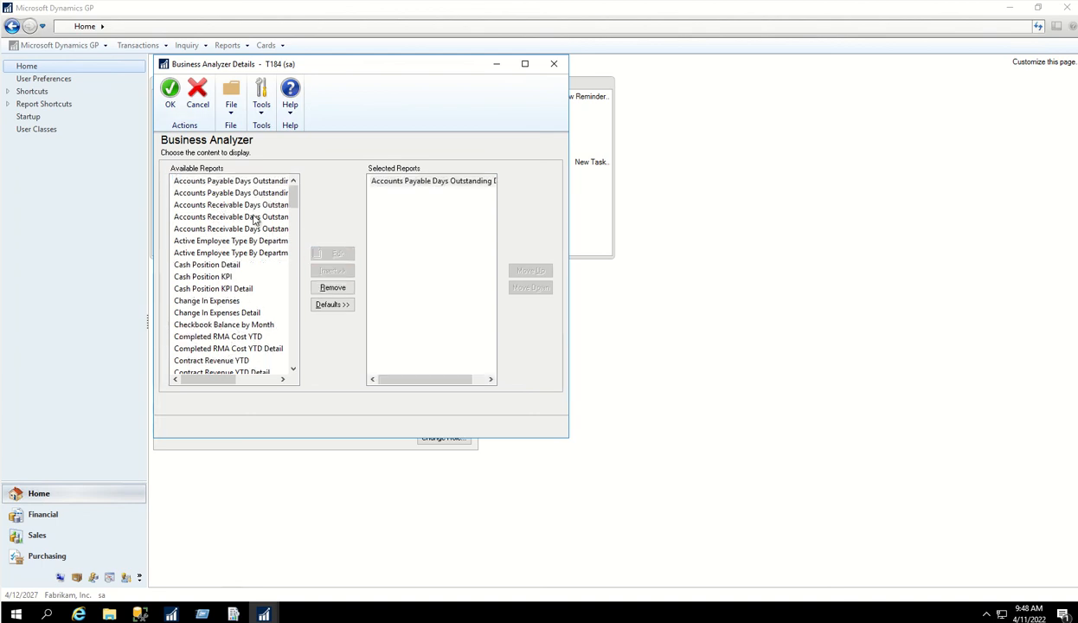
{"action": "left_click", "coordinate": [248, 216]}
{"action": "left_click", "coordinate": [330, 274]}
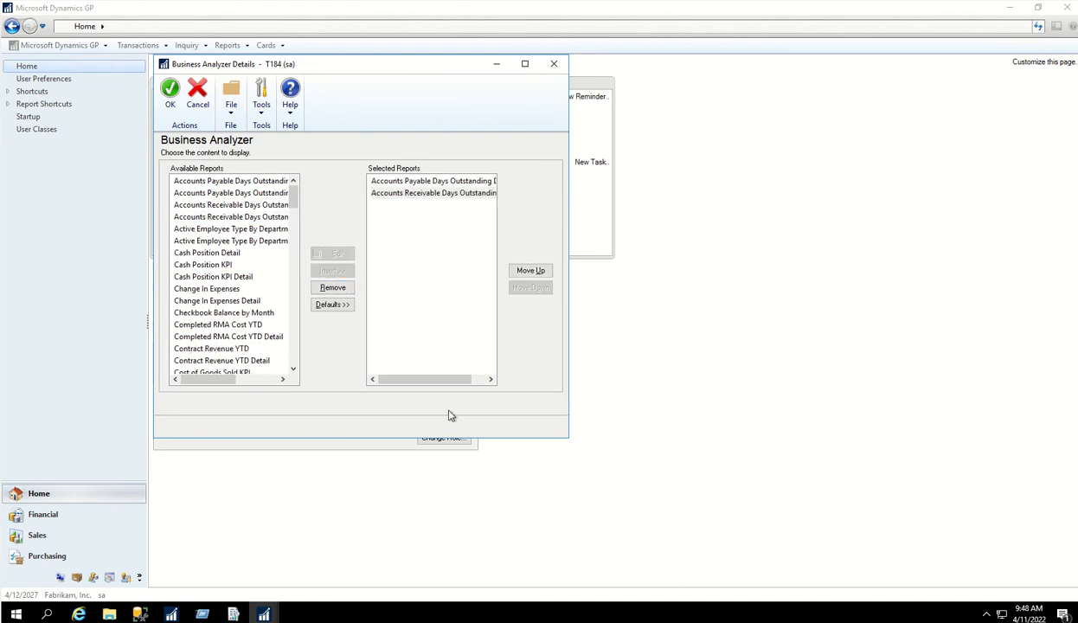
{"action": "left_click", "coordinate": [171, 97]}
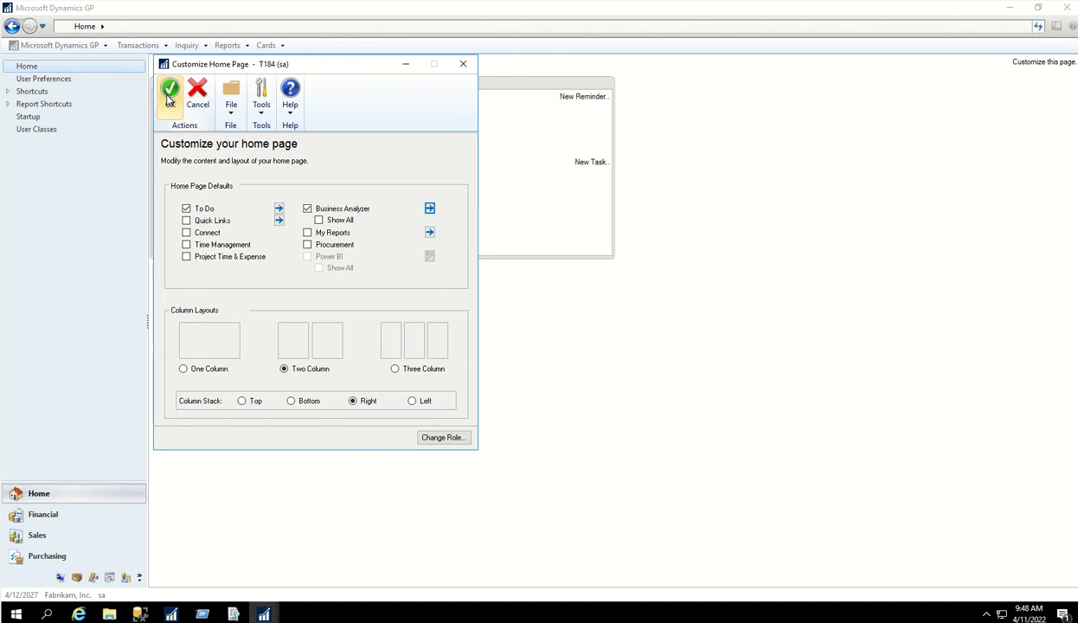
{"action": "left_click", "coordinate": [169, 95]}
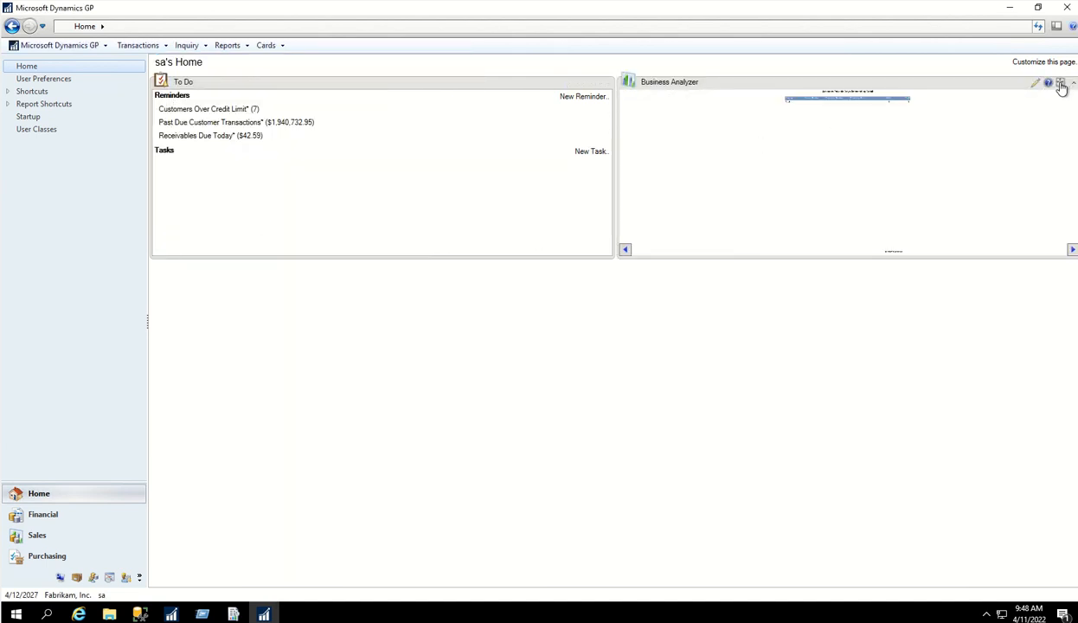
Expand Business Analyzer to view both of its reports, and switch back to the Reporting Services portal in Internet Explorer
{"action": "left_click", "coordinate": [1061, 83]}
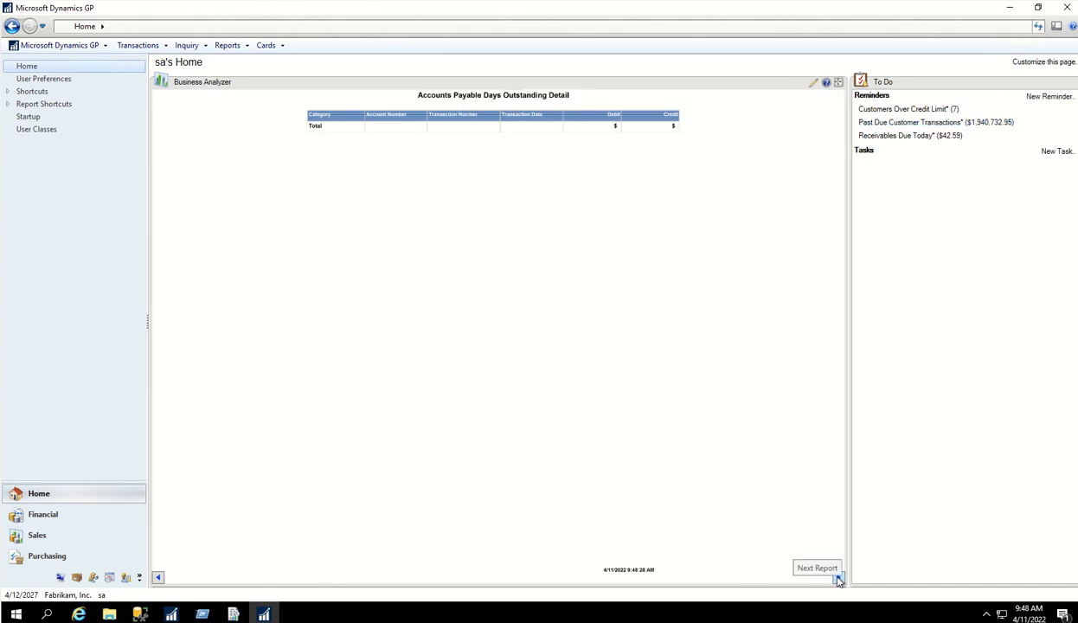
{"action": "left_click", "coordinate": [838, 578]}
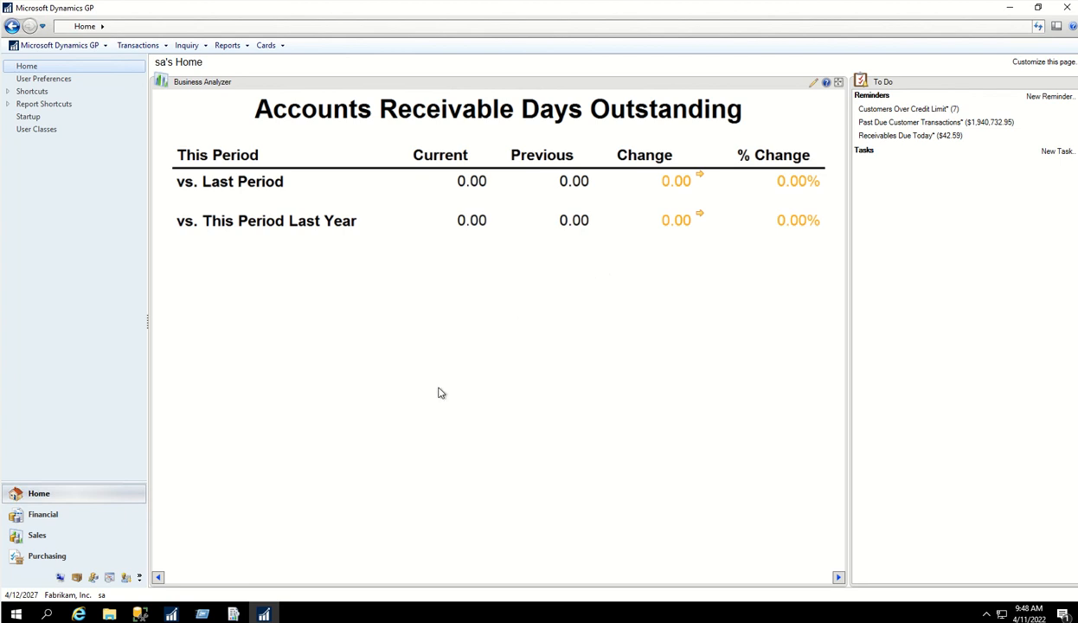
{"action": "left_click", "coordinate": [78, 614]}
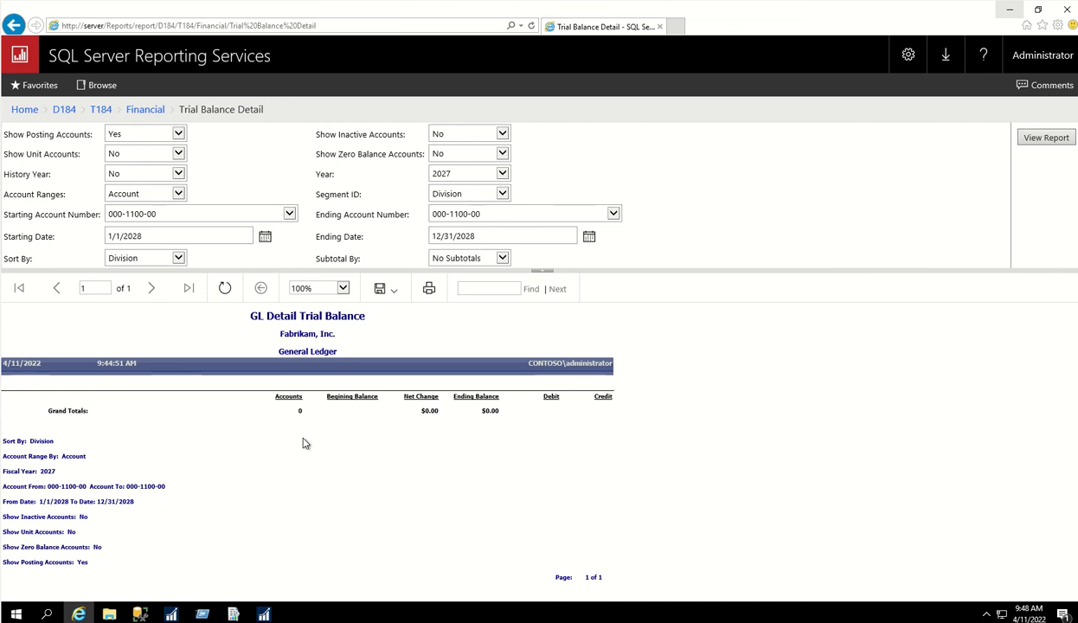